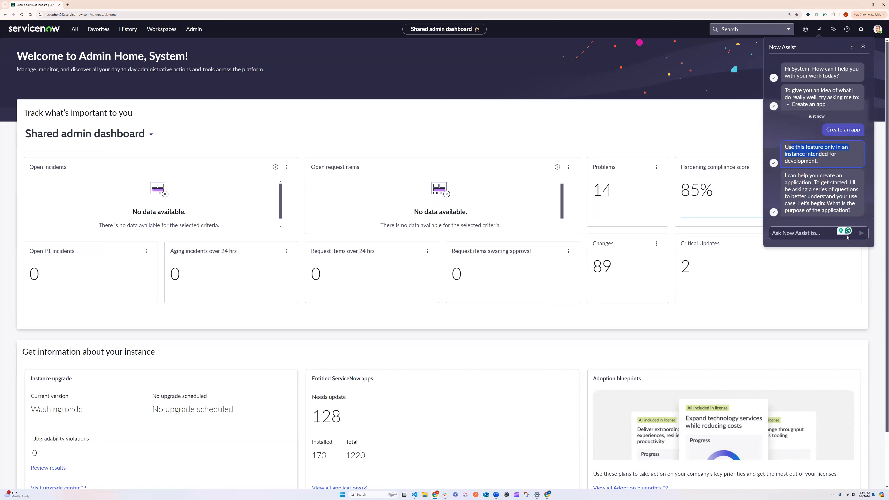
Tell Now Assist that the purpose of the application is a "retail managment app".
type("reat")
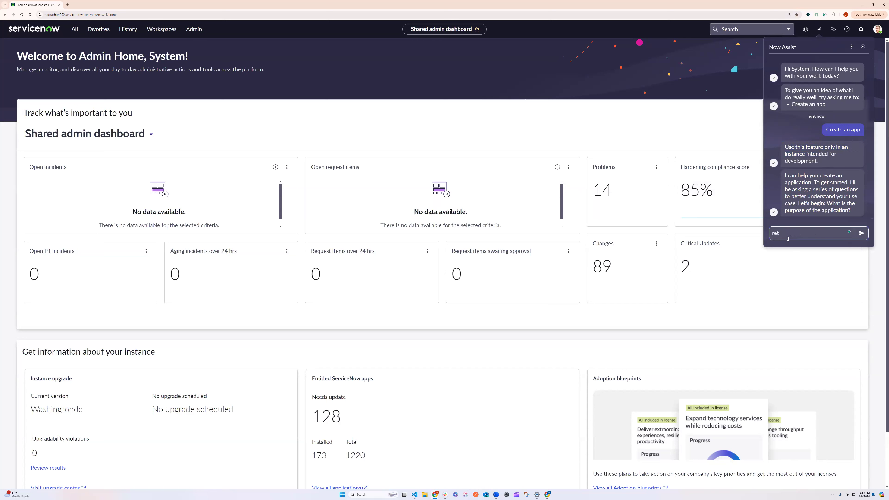
type("ialmanagmee=n")
key("BackSpace")
key("BackSpace")
key("BackSpace")
key("BackSpace")
type("ent app")
key("Return")
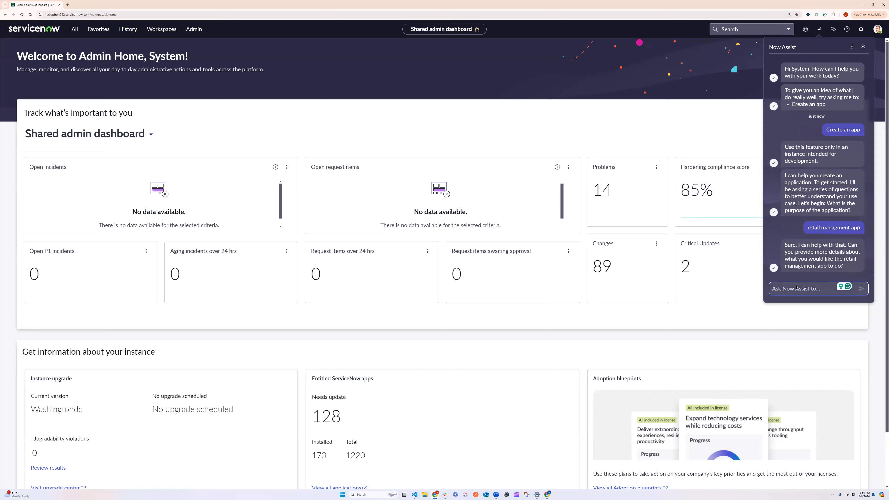
Answer Now Assist's question about what the app should do with "track inventory levels".
type("track inventgroy")
key("BackSpace")
key("BackSpace")
key("BackSpace")
type("ory levels")
key("Return")
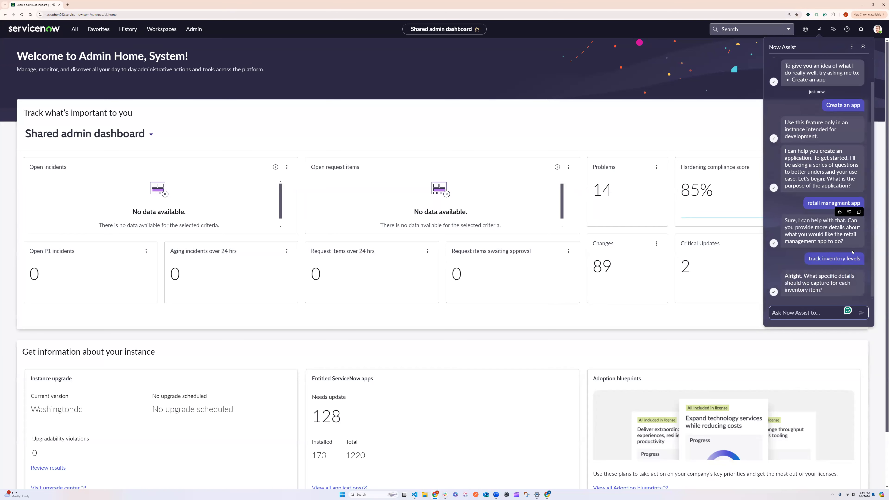
type("amoutn")
key("BackSpace")
key("BackSpace")
key("BackSpace")
key("BackSpace")
key("BackSpace")
key("BackSpace")
key("BackSpace")
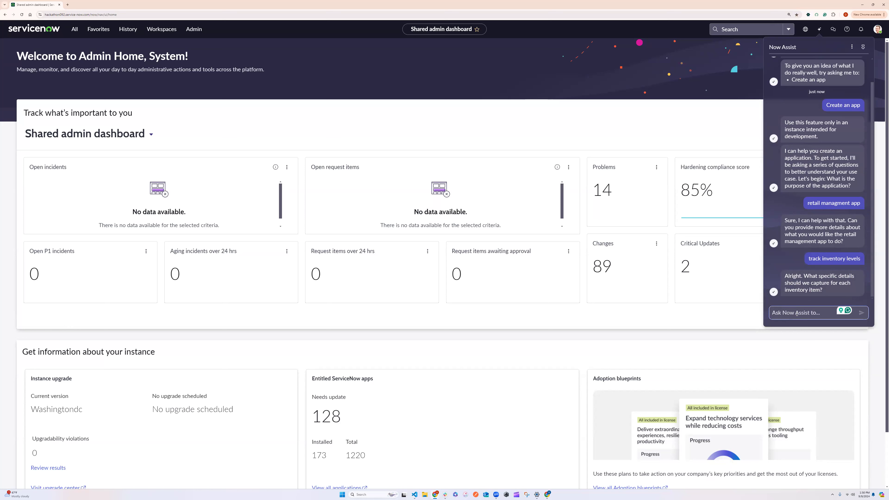
type("how")
key("BackSpace")
key("BackSpace")
key("BackSpace")
Send the inventory item detail "inventory level, needs to be a numeric number, with 0 being nothing left".
type("inventory level, needs to be a stgri")
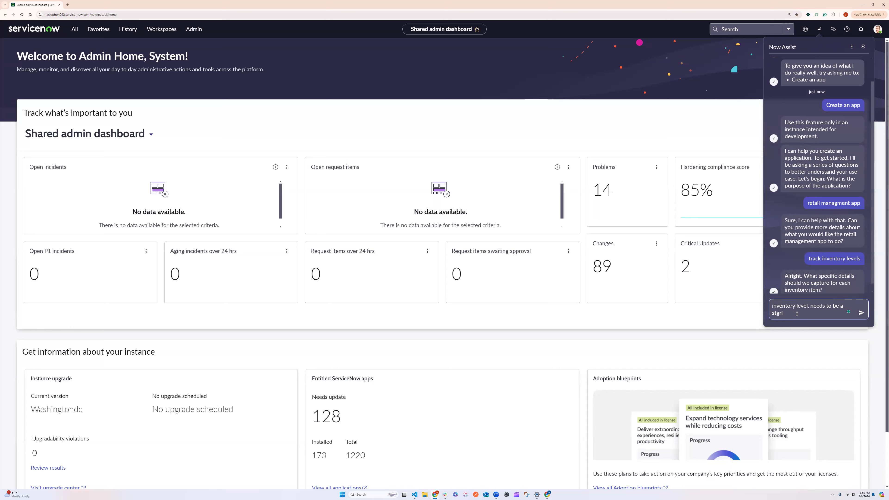
type("ng")
key("BackSpace")
key("BackSpace")
key("BackSpace")
key("BackSpace")
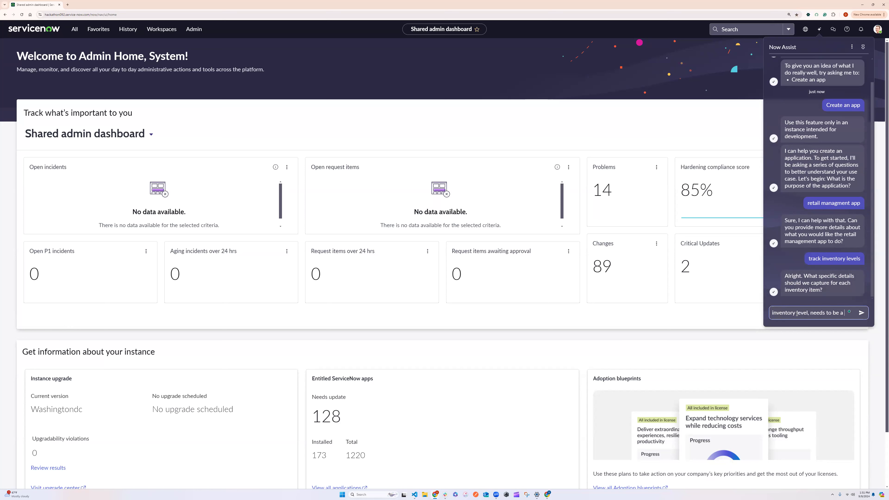
type("numeric number, with 0 b")
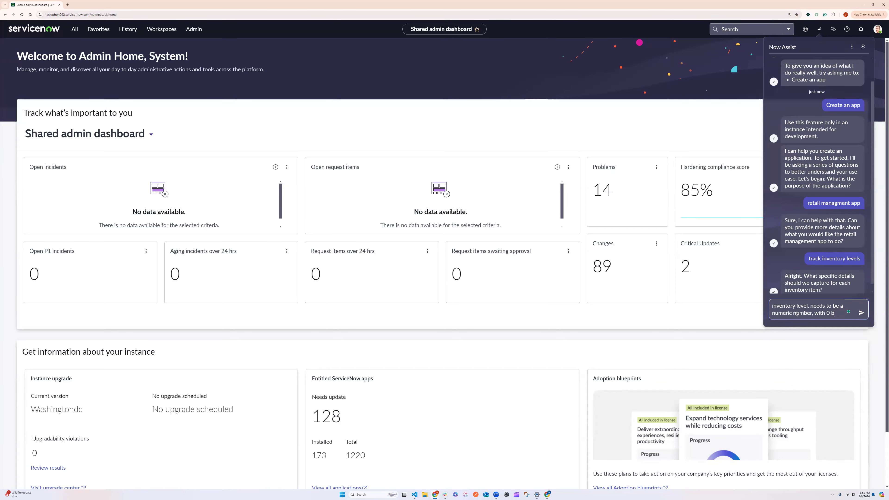
type("eing nothing left")
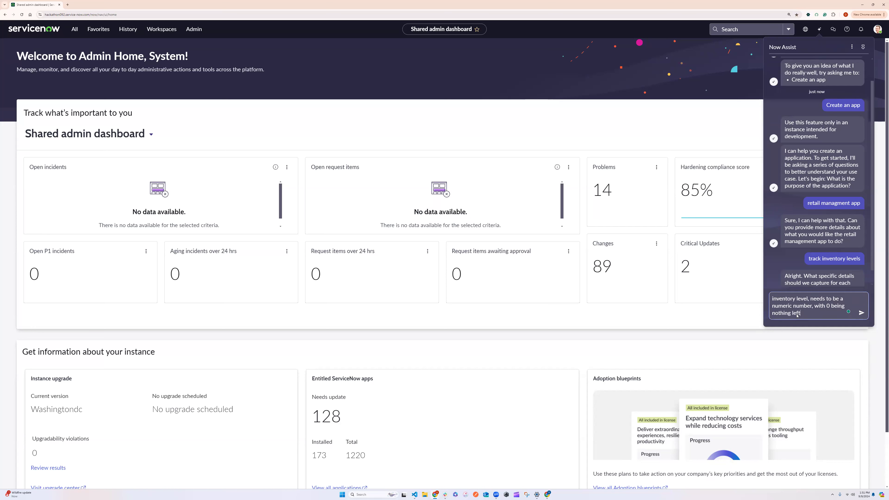
key("Return")
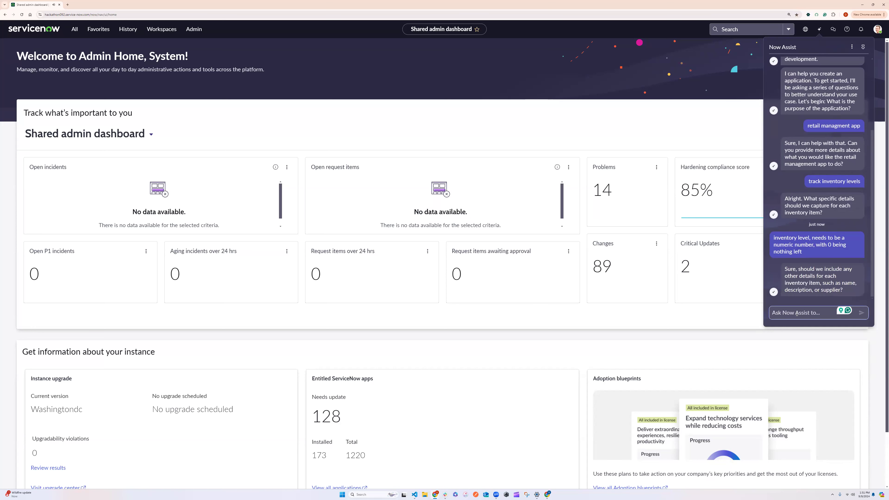
Ask Now Assist to suggest some other fields, accept its suggestions and ask for more, proposing a selling price.
type("yes, can you suggest some other fields")
key("Return")
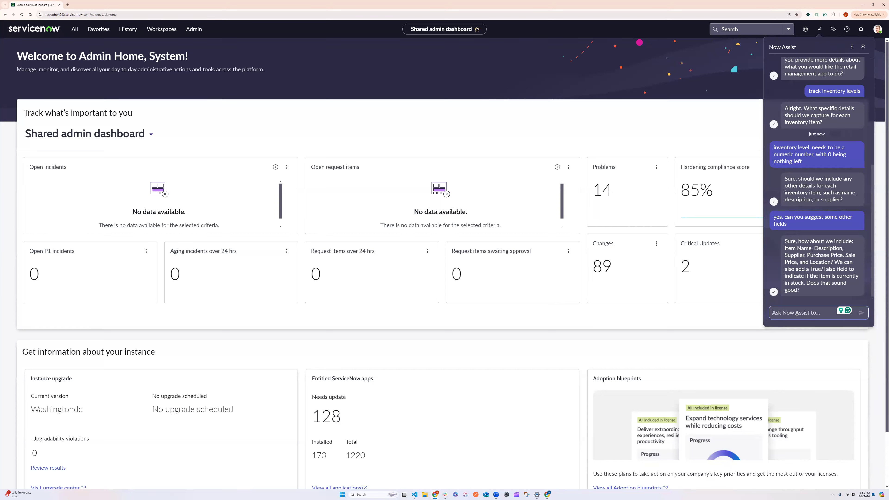
type("yes what else you got, selling price m")
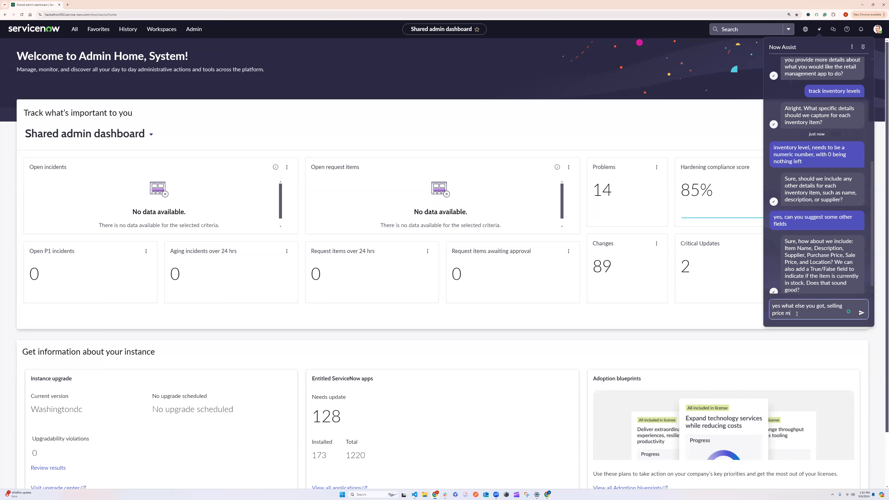
type("anbe?")
key("Return")
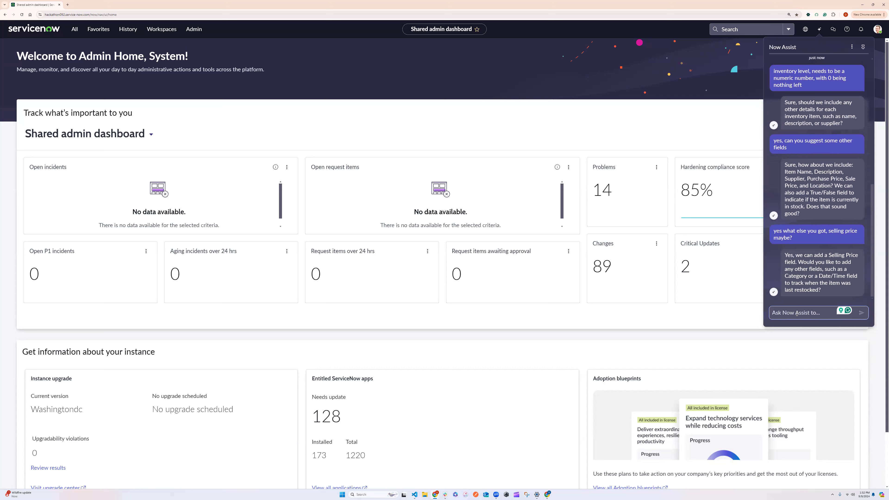
Accept the extra Category and Date/Time restock fields and ask to define some categories.
type("yes")
key("Return")
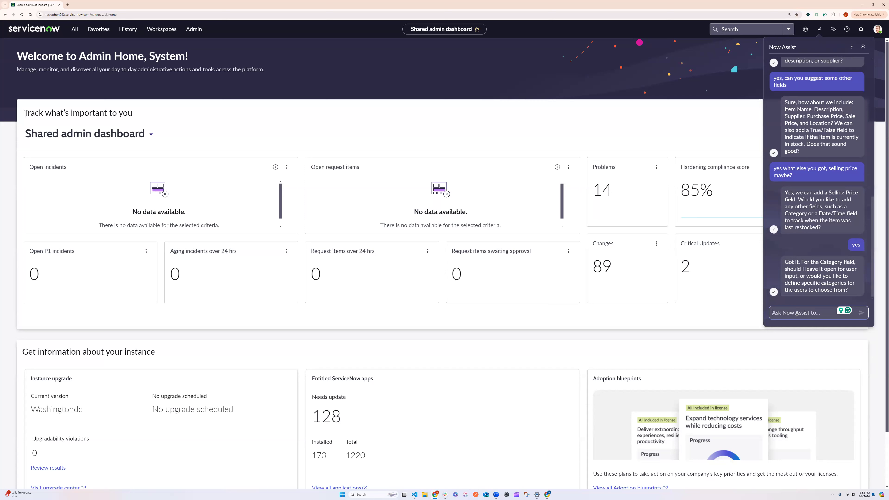
type("define some categories")
key("Return")
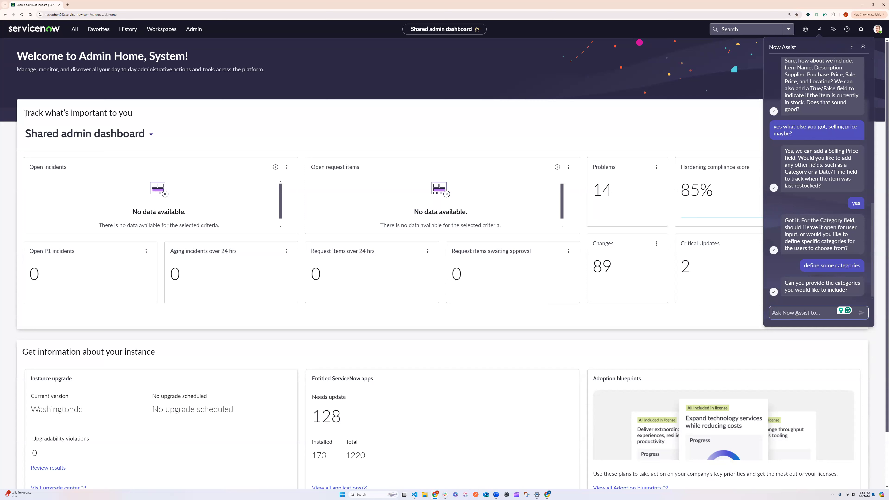
Ask Now Assist to suggest the categories with "can you suggest them".
type("can you suggestthem")
key("BackSpace")
key("BackSpace")
key("BackSpace")
type("them")
key("Return")
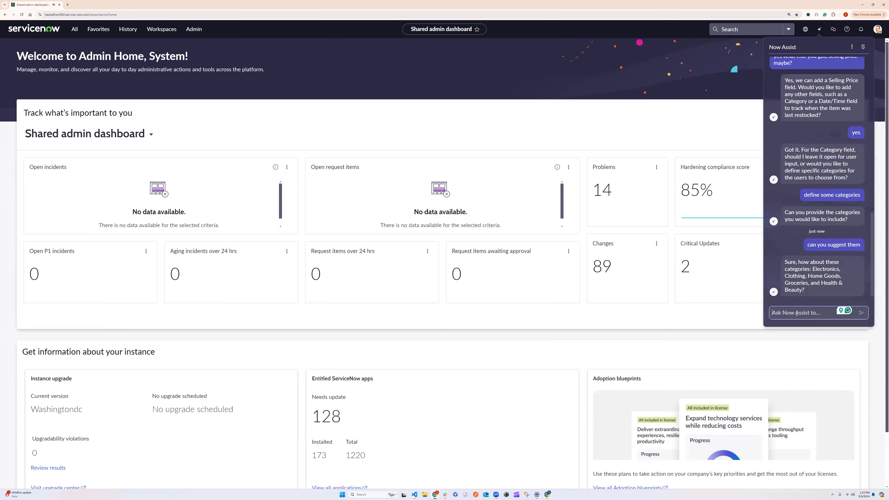
Accept the suggested categories and request return rate, expiration date and sales velocity fields, agreeing to the proposed field types.
type("soiudns")
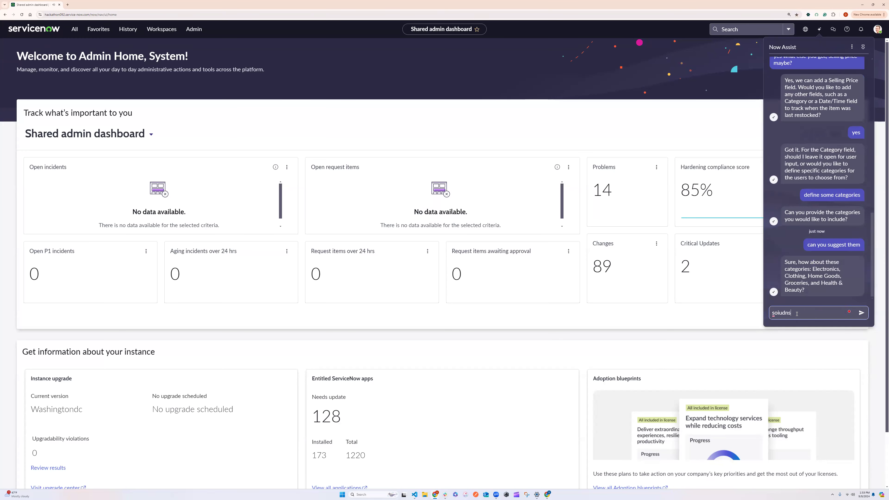
type("unds good, i need to add more fields")
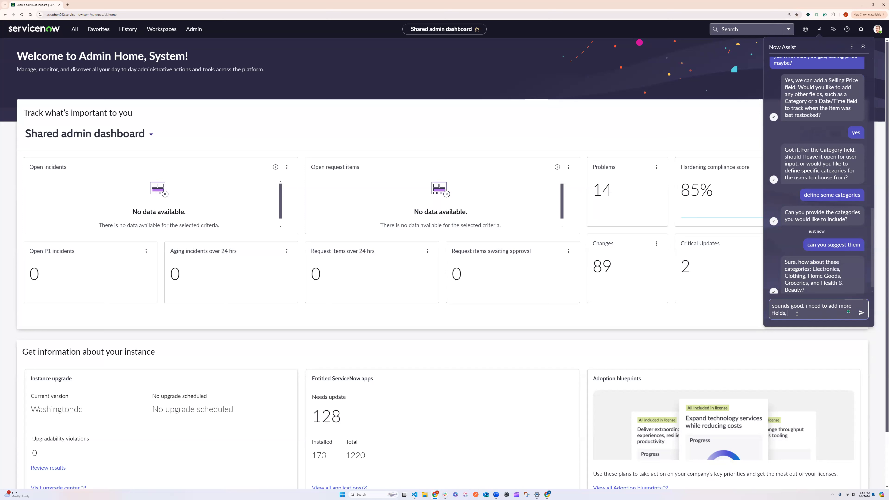
type(", re")
type("how about return ")
type("rate, e")
type("xpiration date,.")
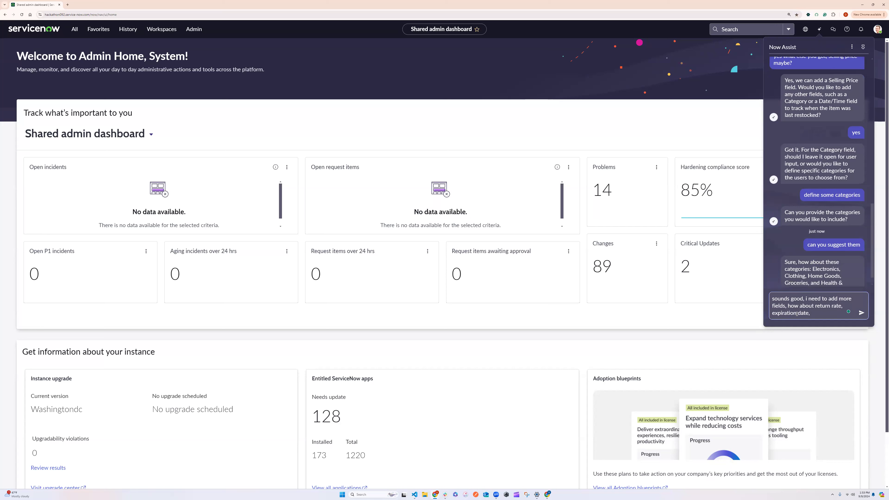
key("Return")
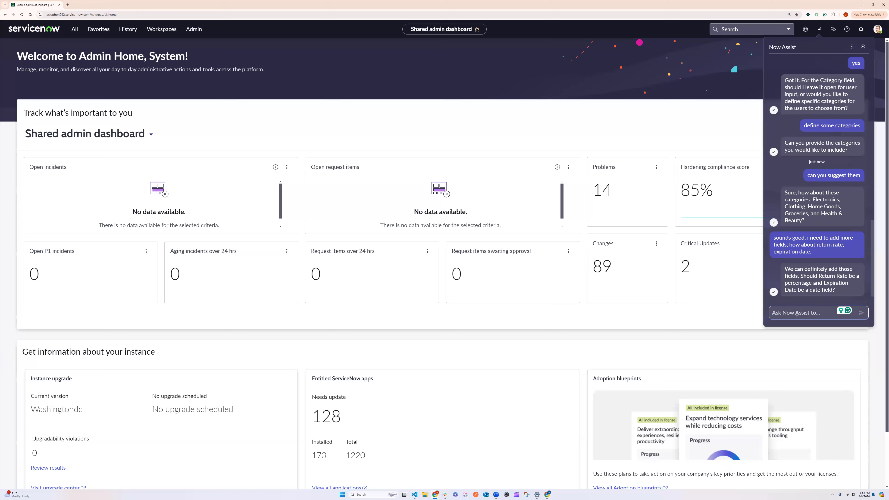
type("yes, what about sales velocity?")
key("Return")
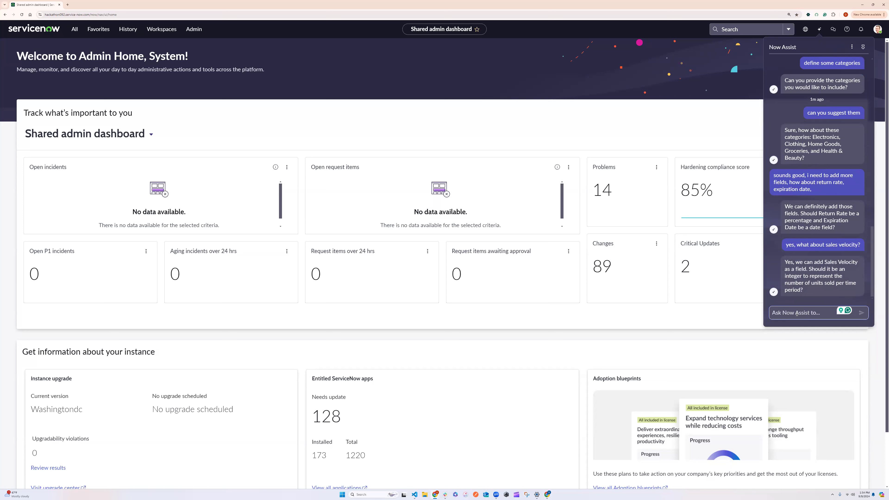
Review the Now Assist conversation for the fields and categories agreed for each inventory item.
scroll(851, 161, "up", 5)
scroll(851, 160, "down", 1)
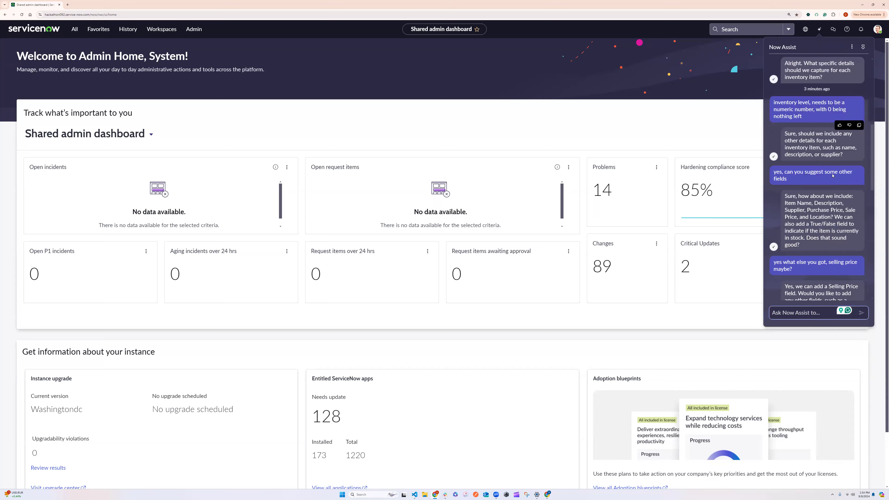
scroll(799, 138, "down", 2)
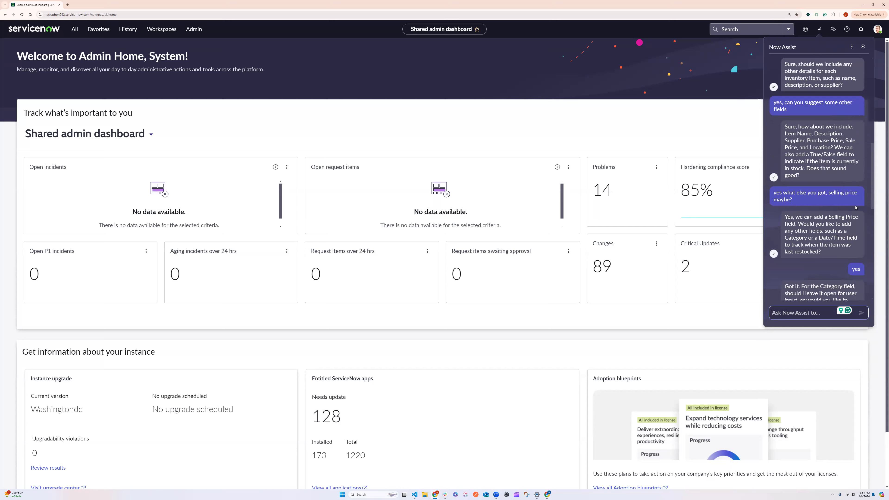
scroll(817, 132, "down", 1)
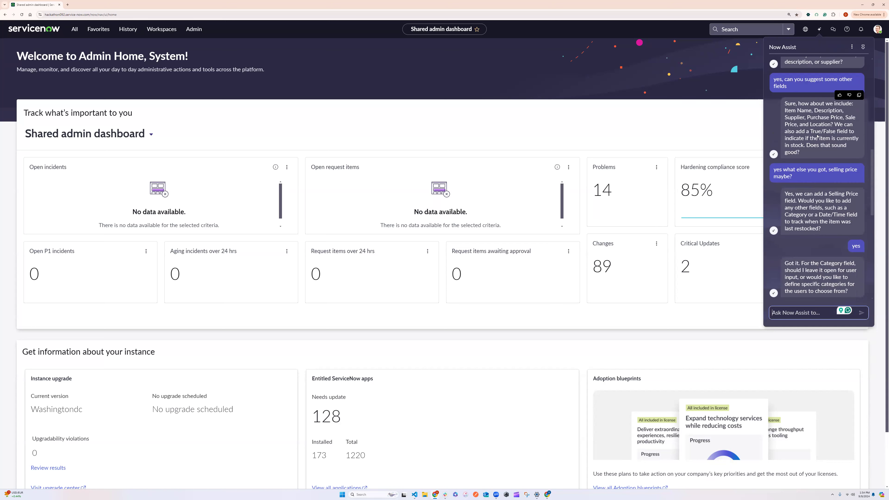
scroll(832, 169, "down", 2)
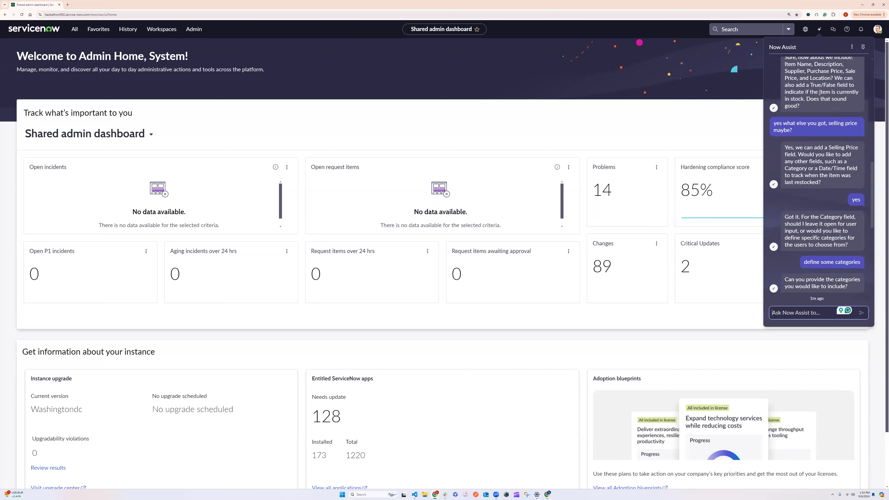
scroll(819, 91, "down", 2)
scroll(818, 100, "down", 2)
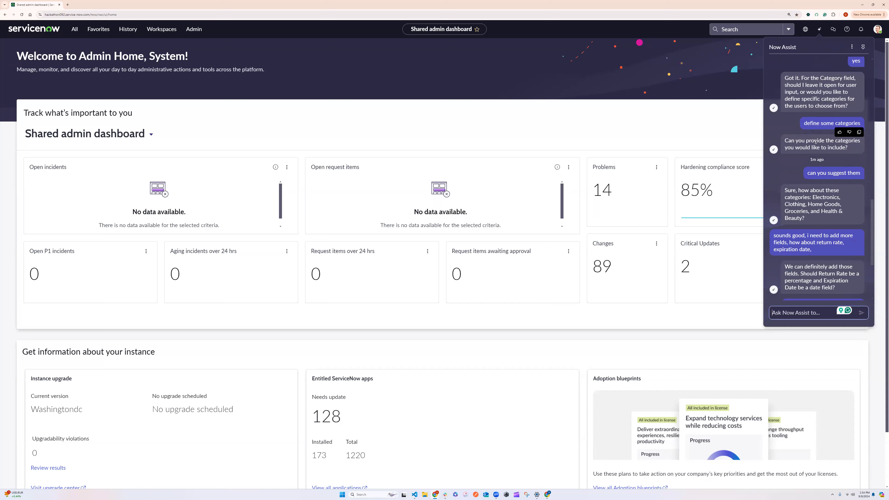
scroll(802, 166, "down", 1)
scroll(802, 166, "down", 1)
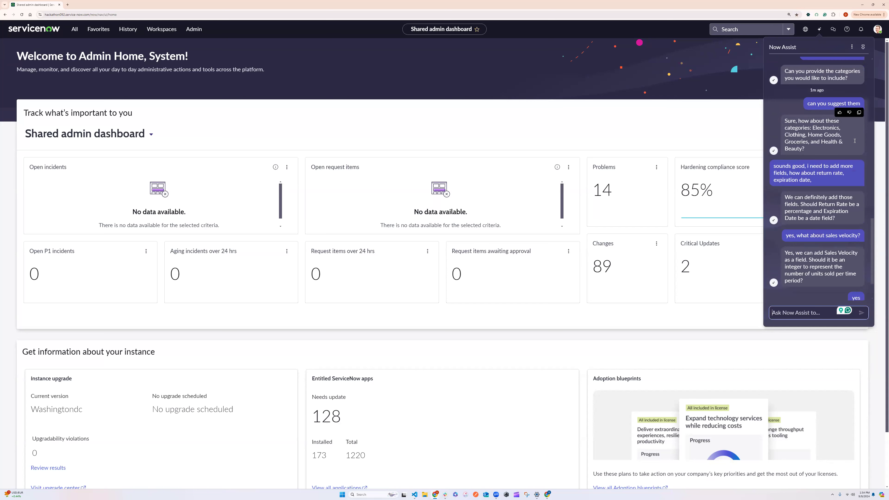
scroll(815, 152, "down", 1)
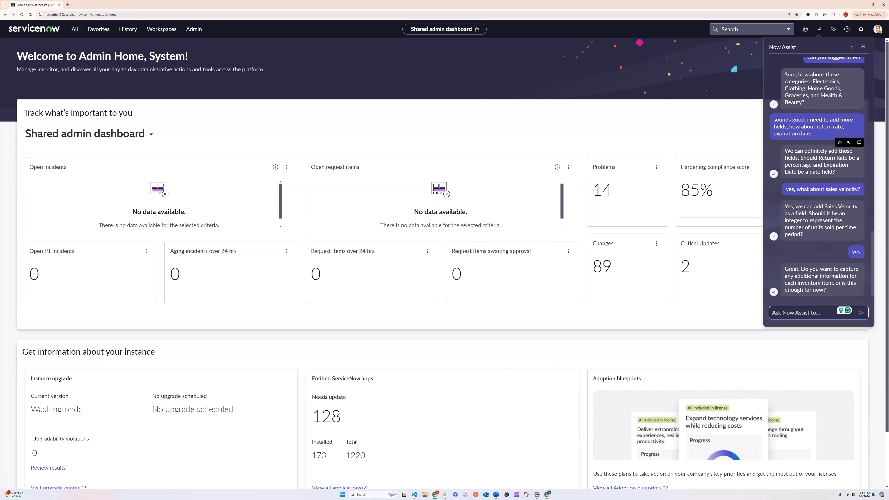
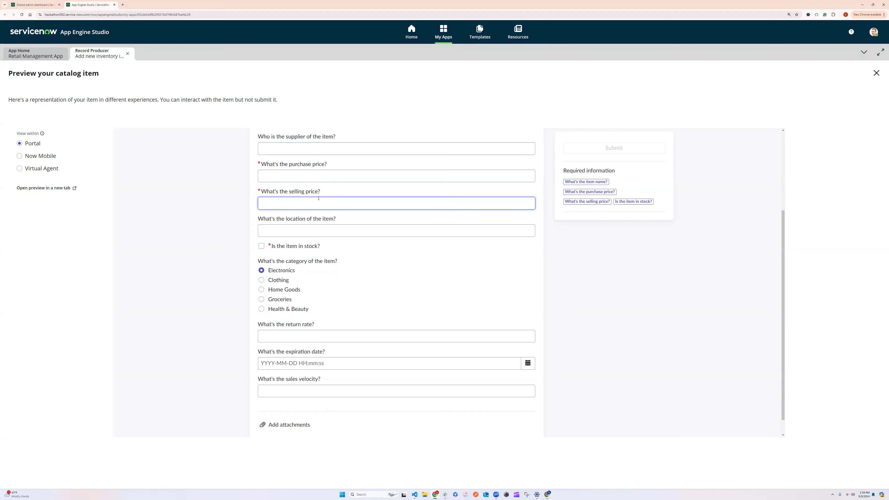
Try out the inventory item form preview by marking the item in stock and choosing the Health & Beauty category, and close the preview.
scroll(348, 239, "up", 3)
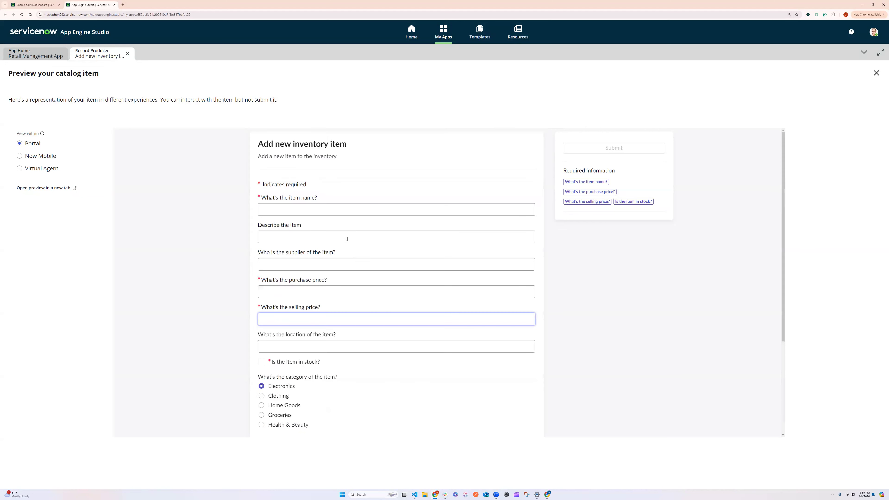
scroll(356, 260, "down", 3)
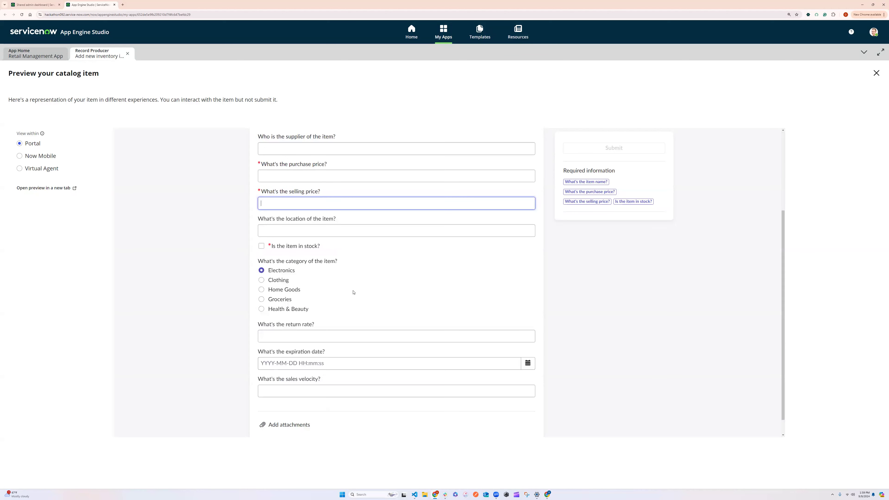
left_click(261, 246)
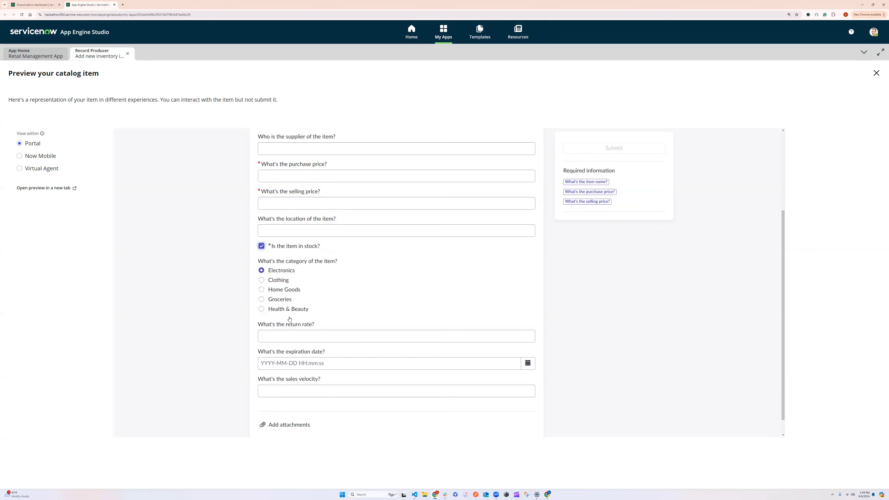
left_click(261, 299)
left_click(262, 310)
scroll(312, 353, "down", 1)
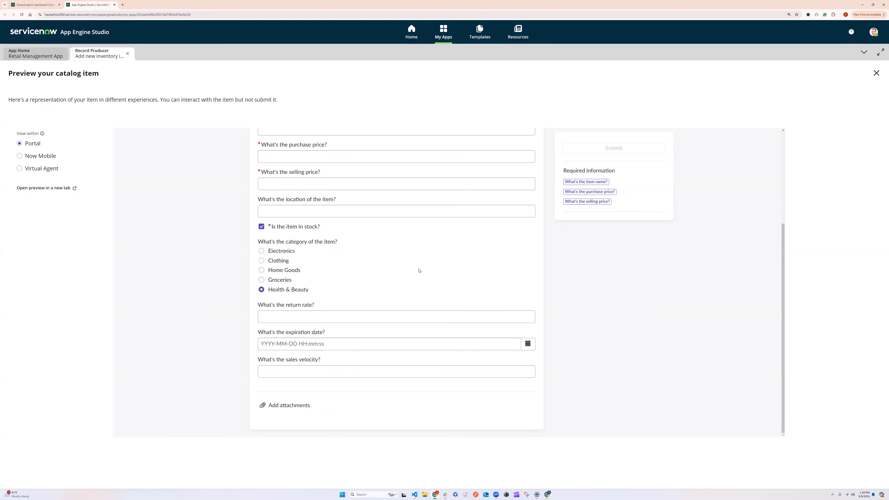
scroll(315, 224, "up", 4)
scroll(282, 325, "down", 4)
left_click(877, 73)
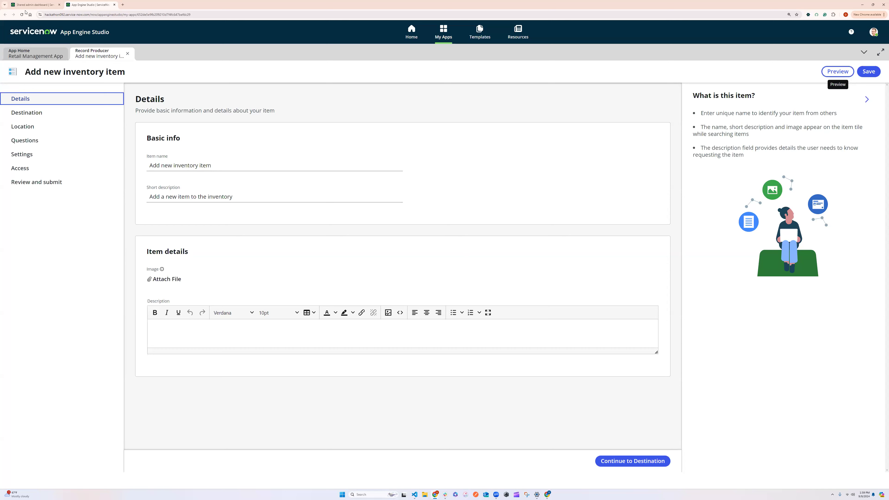
Return to the shared admin dashboard, search the navigator for "catalog builder" and open Catalog Builder.
left_click(33, 5)
left_click(75, 29)
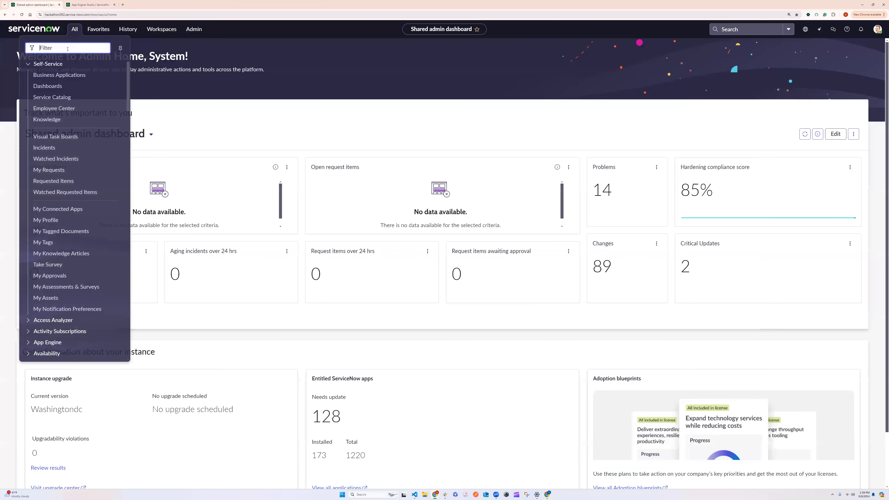
type("catalog")
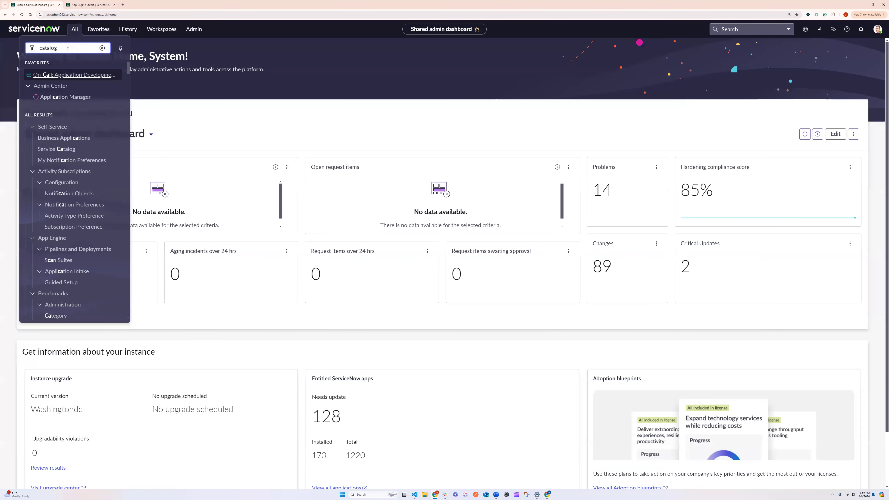
type(" builder")
left_click(87, 158)
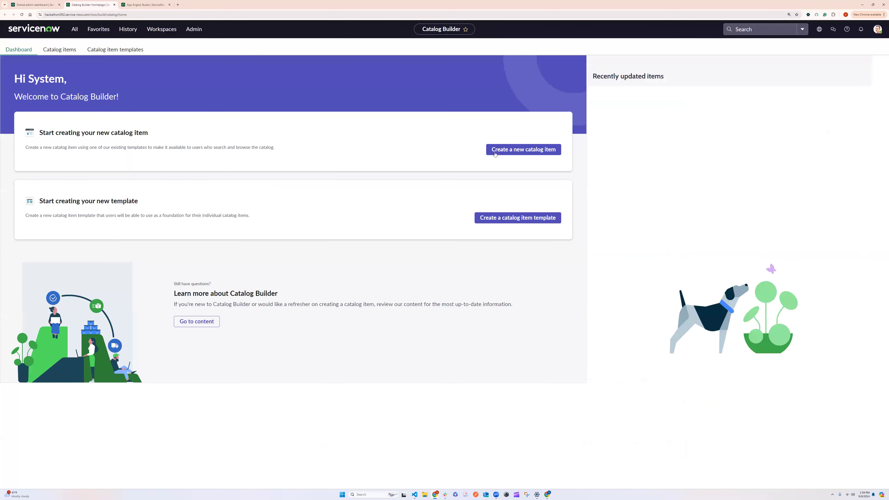
Start a new catalog item from the Standard items in Service Catalog template and go to its Now Assist description.
left_click(508, 155)
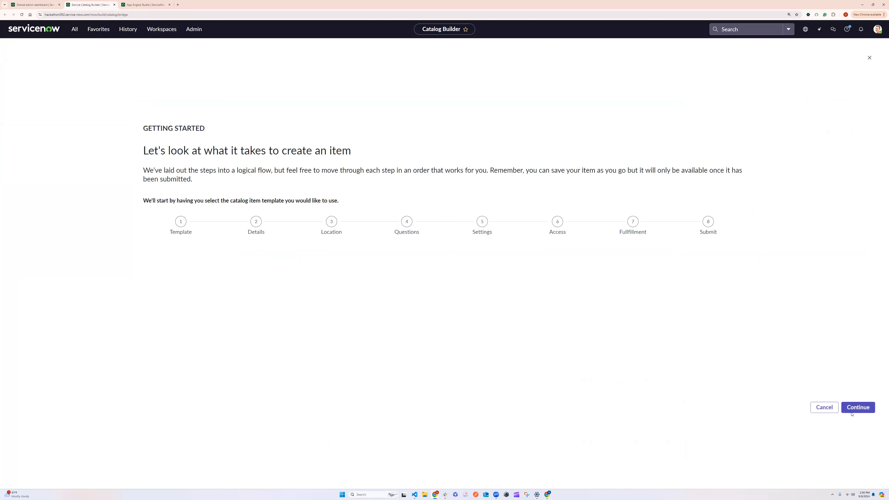
left_click(862, 407)
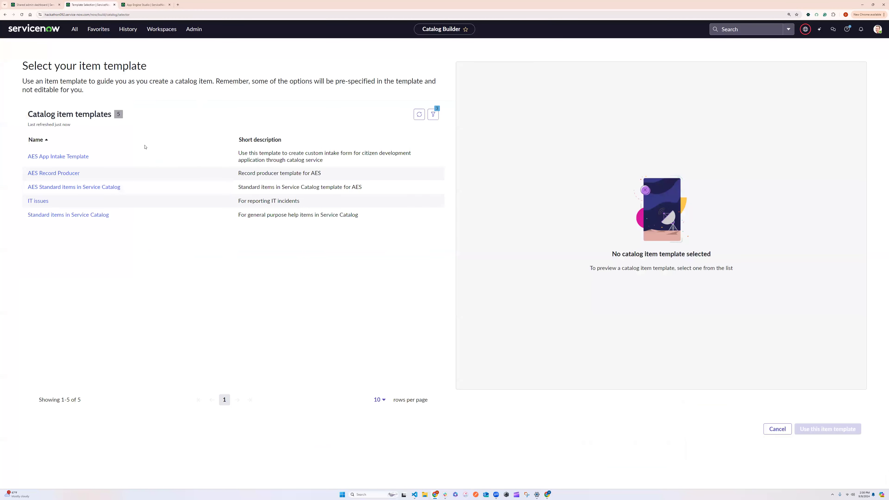
left_click(67, 215)
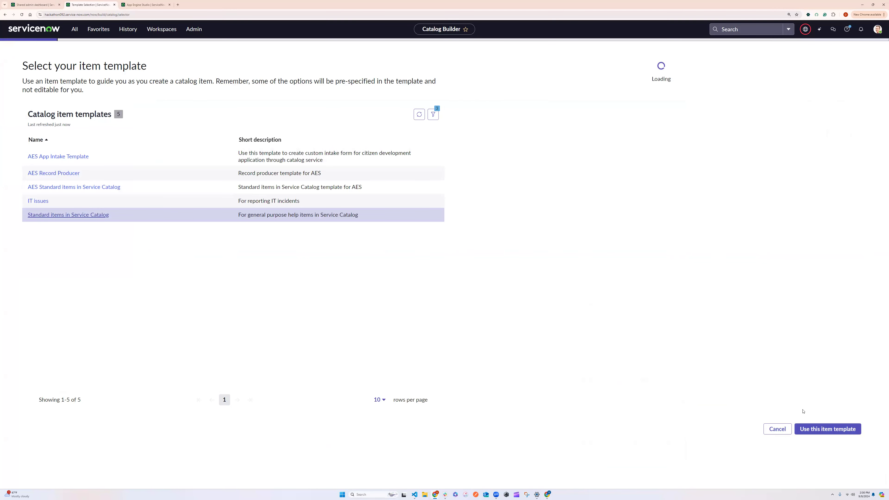
left_click(828, 429)
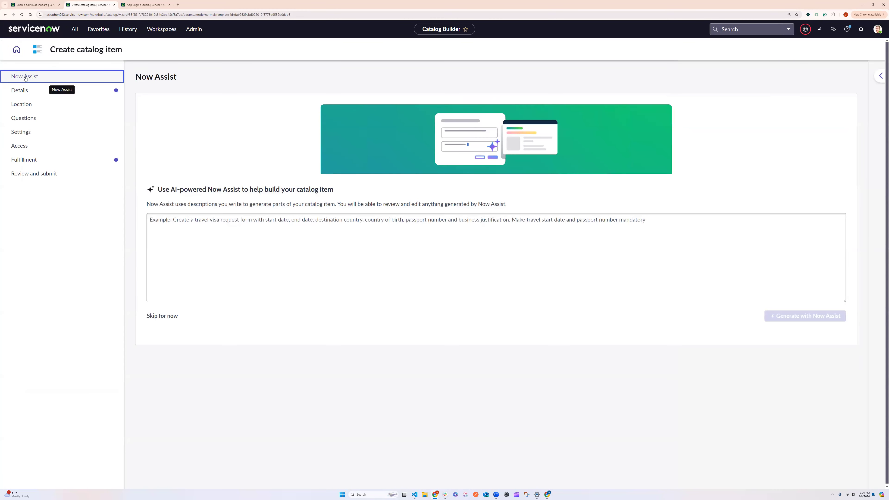
left_click(202, 232)
left_click(202, 231)
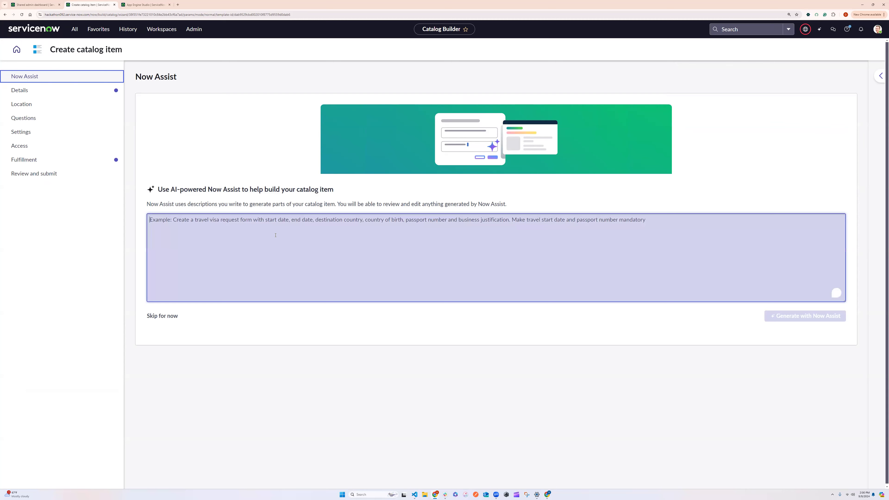
Go back to App Engine Studio and review the inventory item record producer's details, destination table, location and questions.
left_click(134, 5)
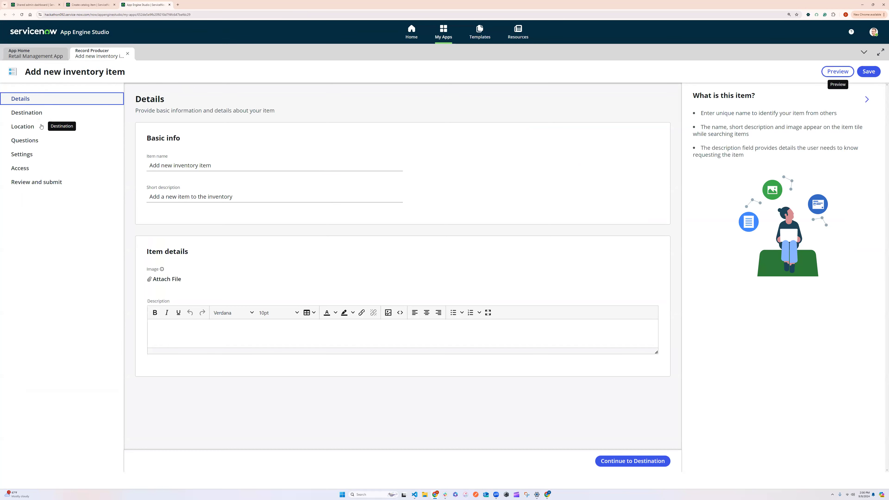
left_click(38, 141)
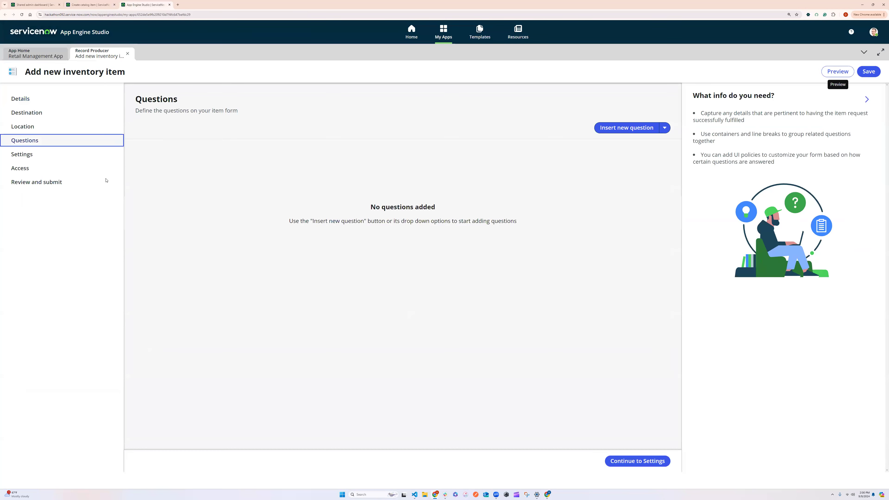
left_click(49, 98)
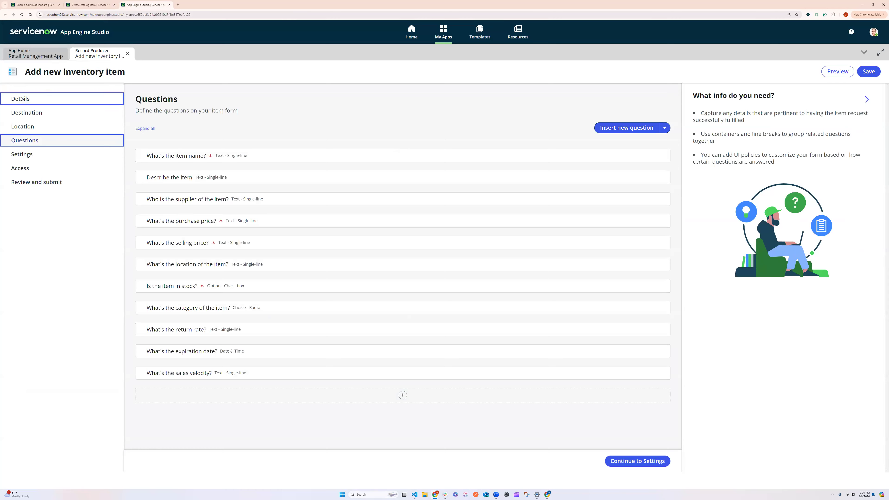
left_click(193, 333)
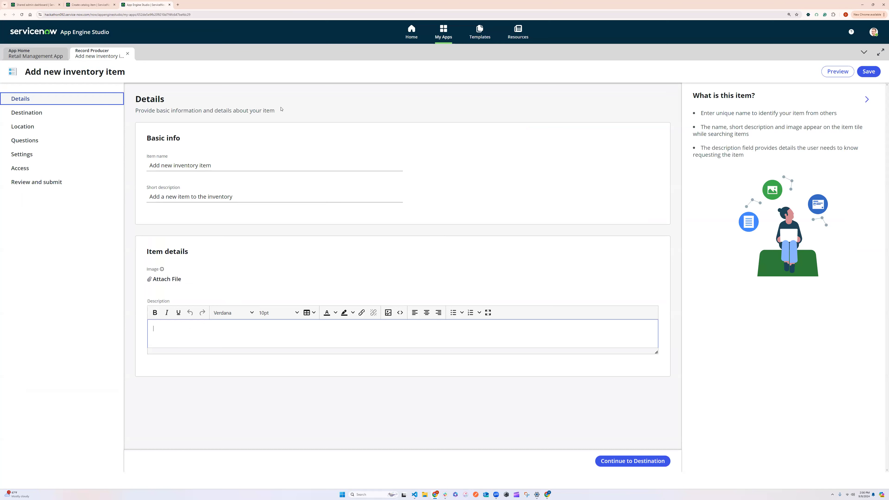
left_click(29, 113)
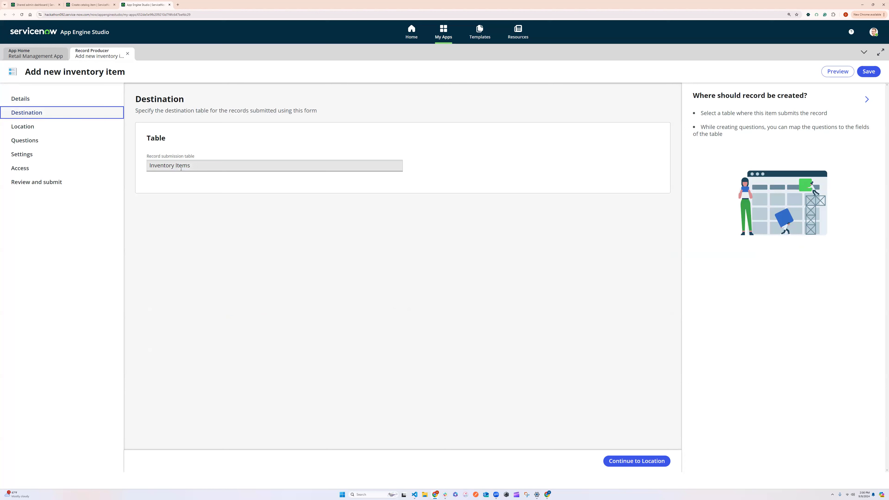
left_click(39, 127)
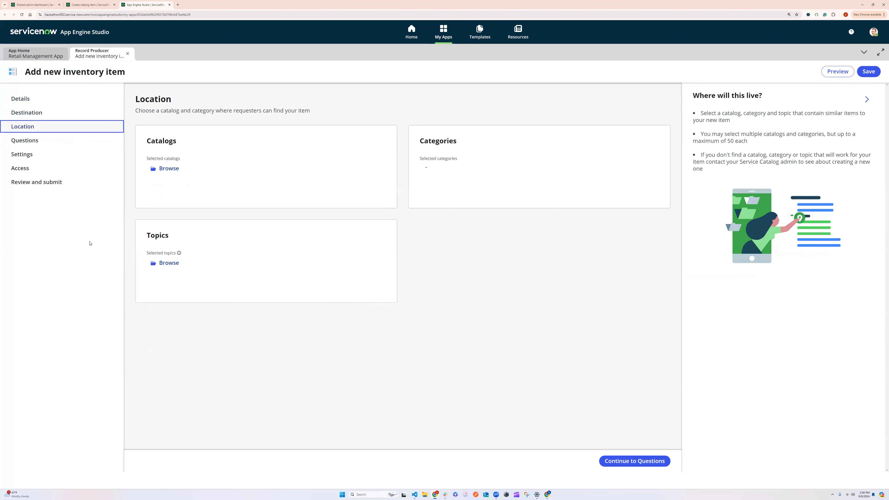
left_click(33, 142)
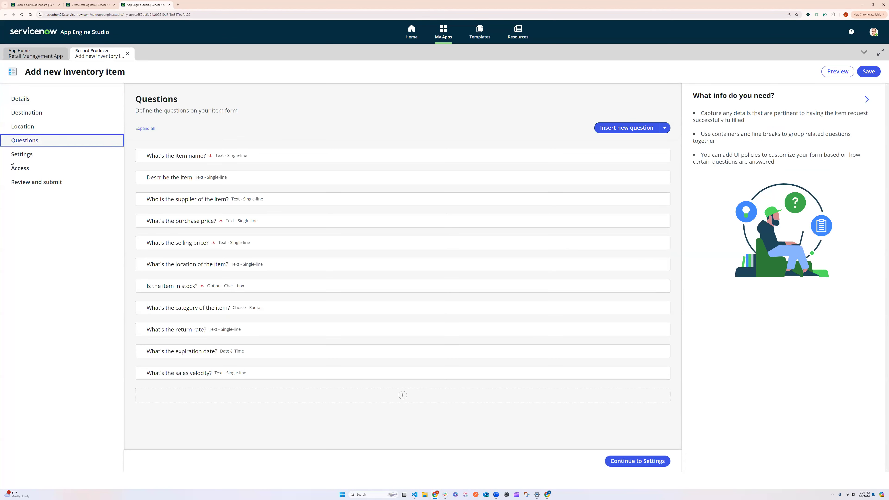
Open the Inventory Items table from the app's home and dismiss the Table builder welcome tour to examine its fields.
left_click(37, 57)
left_click(362, 228)
left_click(557, 356)
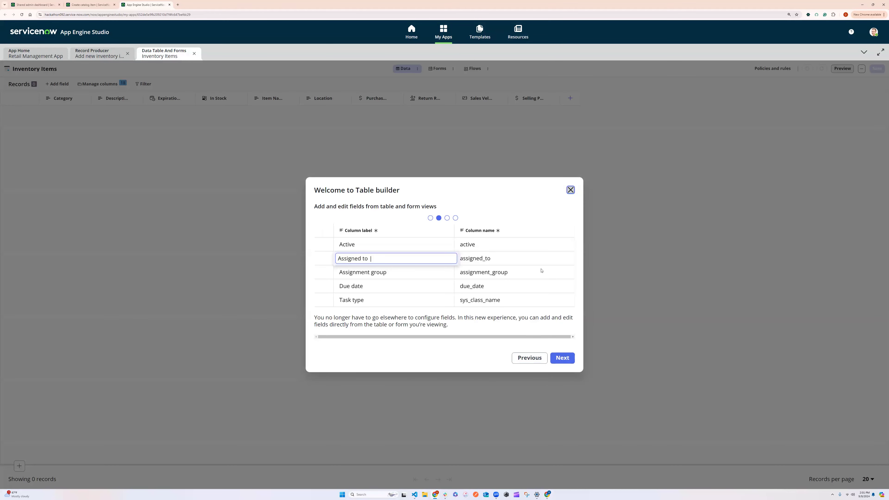
left_click(571, 190)
left_click(112, 133)
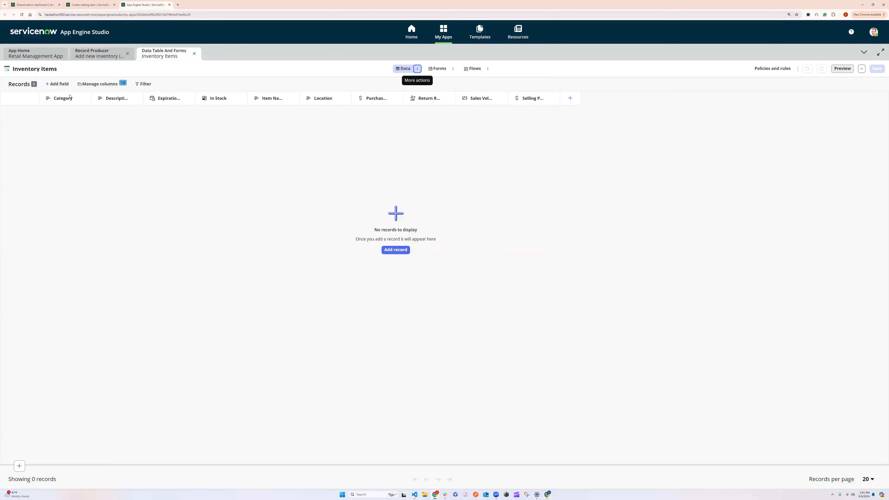
Go back to the Retail Management App home and dismiss the Add data tip to view the app's components.
left_click(96, 56)
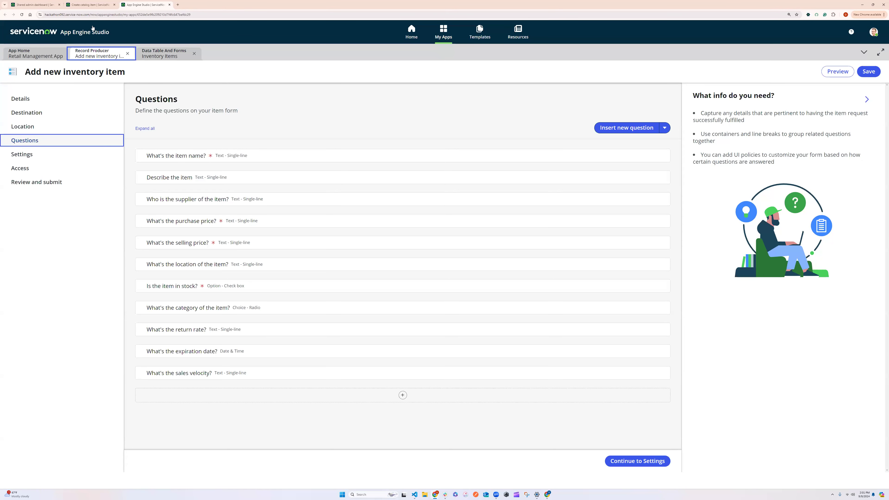
left_click(49, 55)
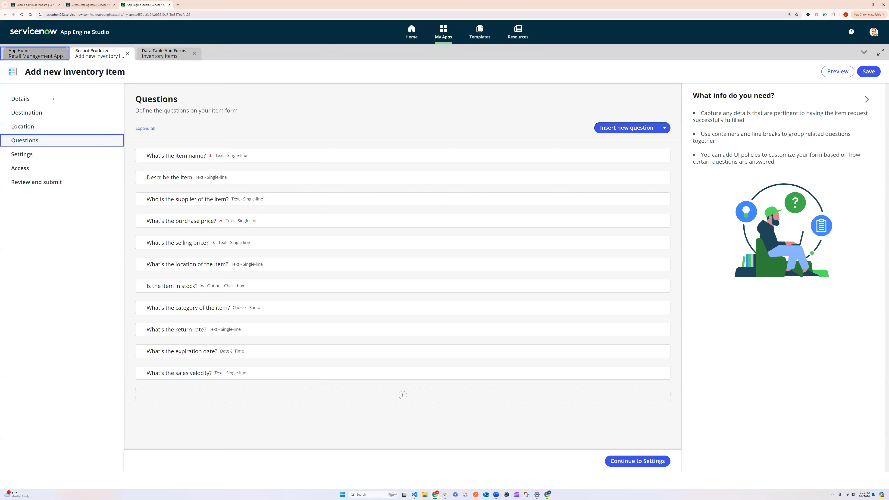
left_click(129, 136)
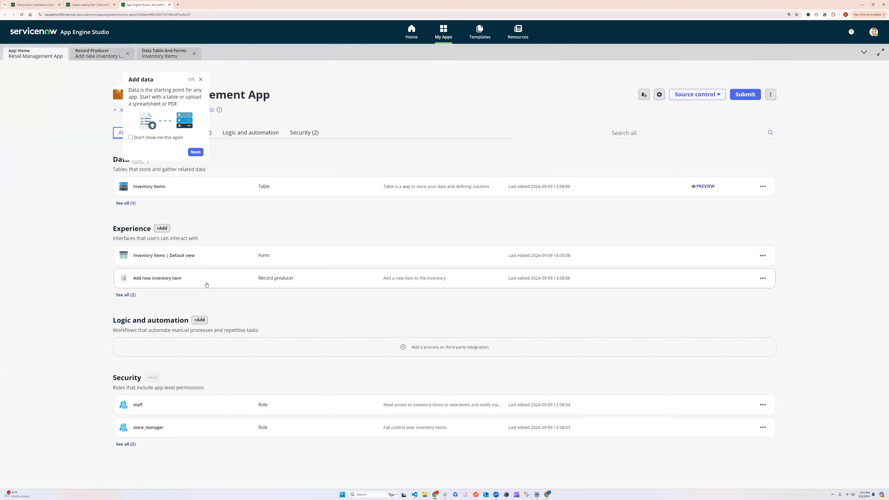
left_click(201, 80)
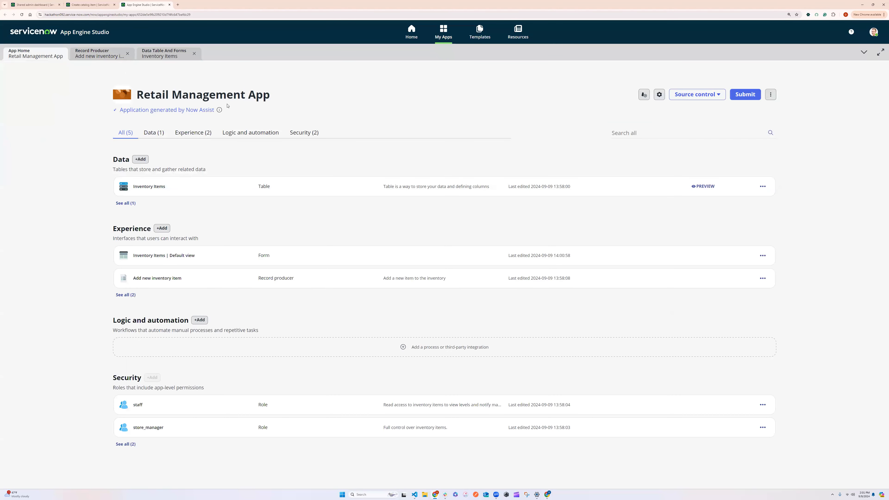
Preview the Inventory Items table and add the Updated, Updated by and Created columns to its list.
left_click(704, 186)
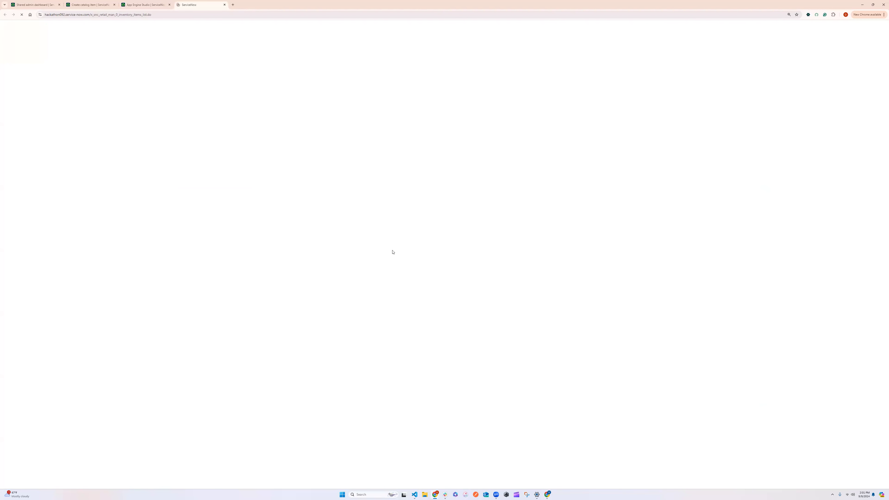
left_click(863, 28)
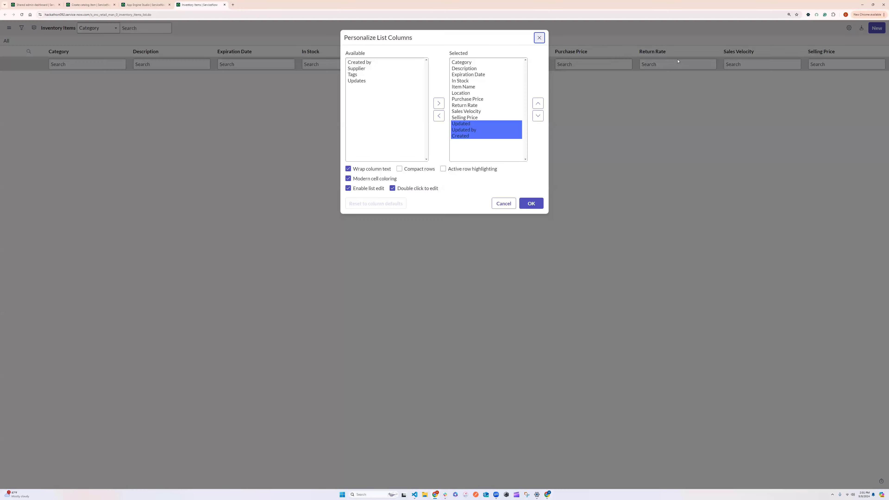
left_click(532, 204)
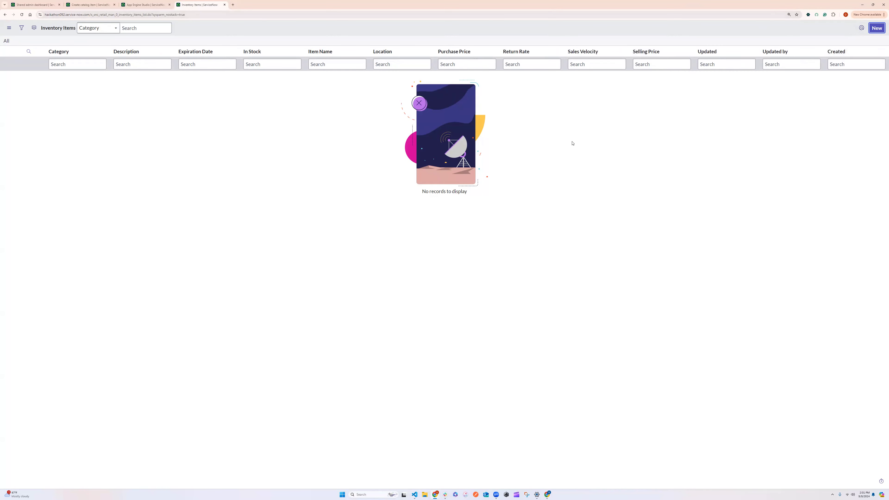
Start a new inventory record with the item name Apple Watch and the Clothing category.
left_click(877, 28)
left_click(278, 113)
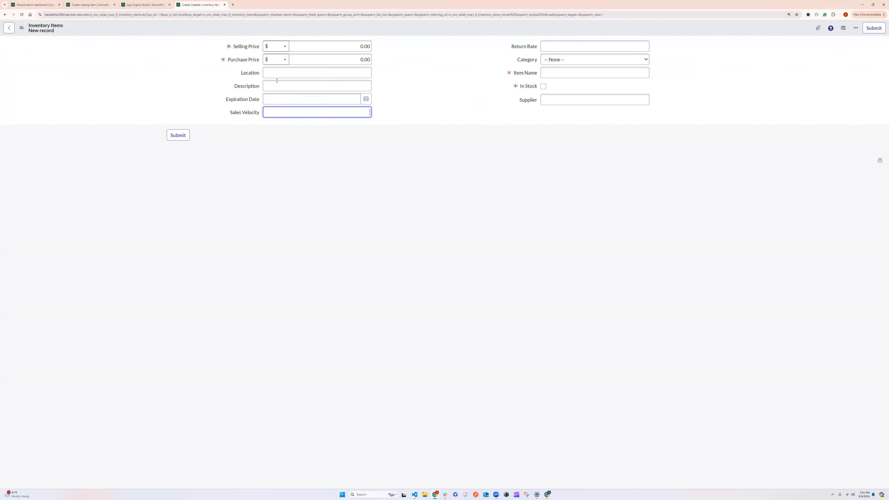
left_click(578, 71)
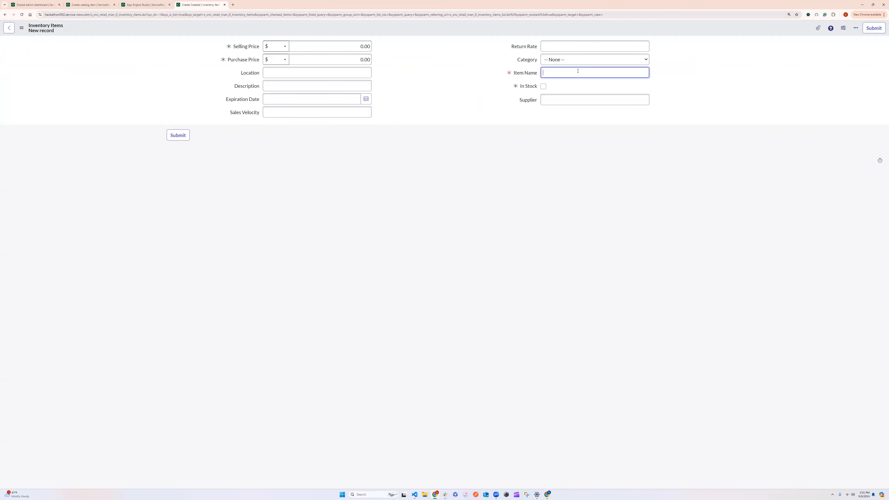
type("TESApple AWatch")
left_click(594, 60)
left_click(560, 80)
Check the Sales Velocity field's type and mark the item as in stock.
double_click(242, 115)
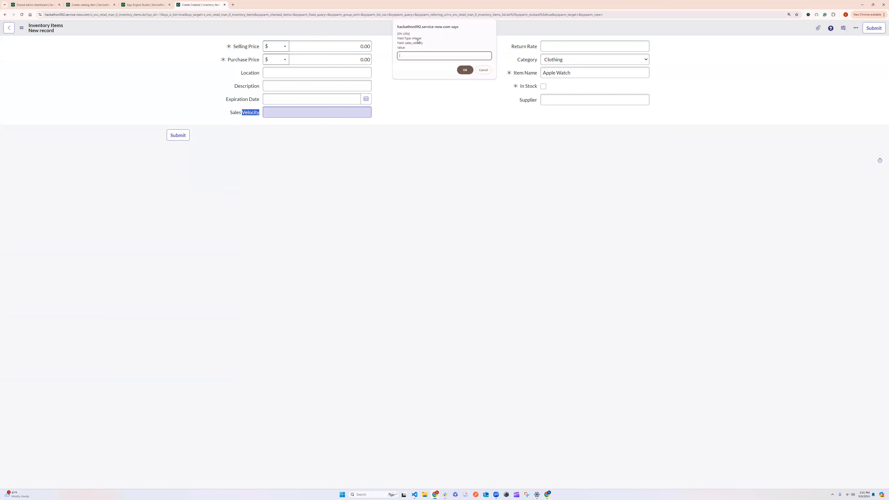
left_click(482, 72)
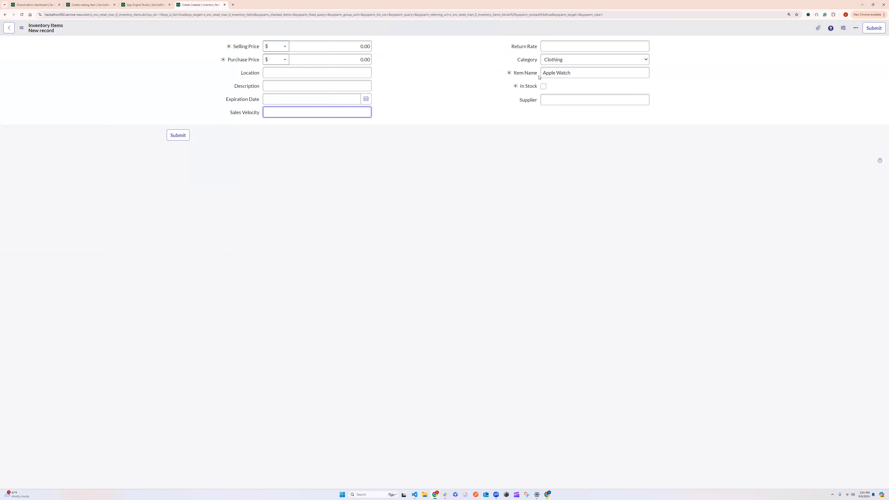
left_click(544, 87)
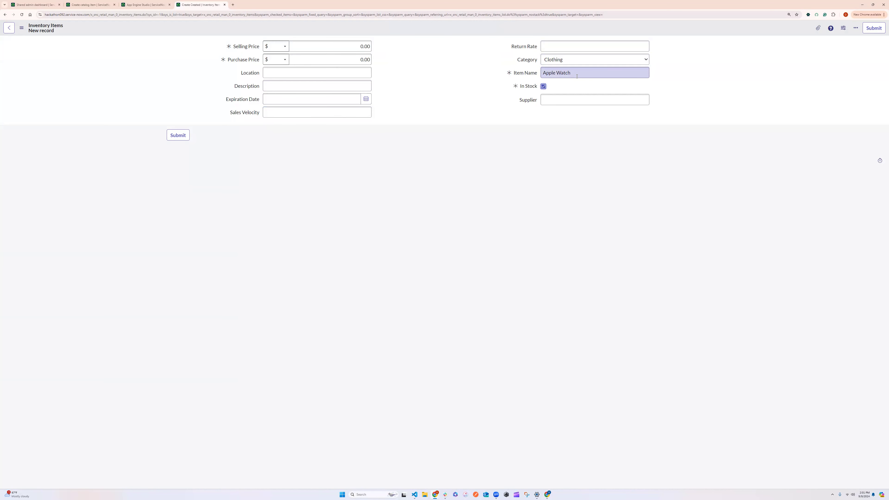
Set the location to "downtown seattle" and the description to "Appel watch series 9".
left_click(332, 71)
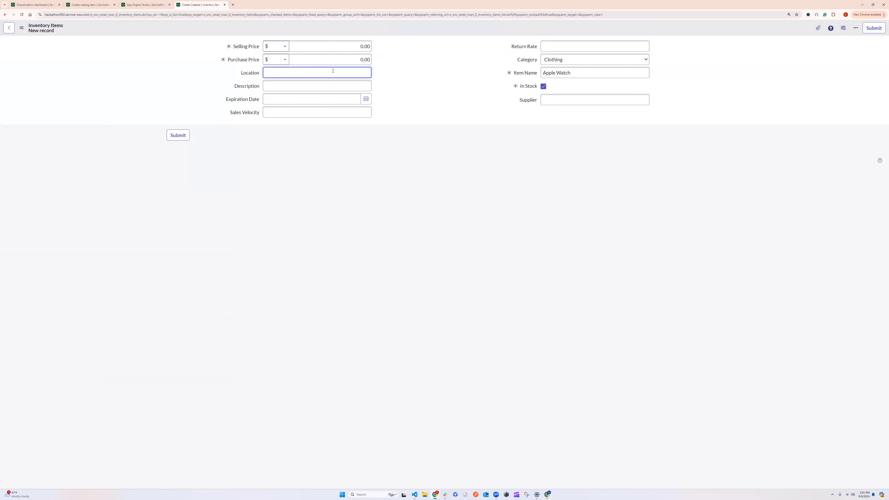
type("downtown seattle")
left_click(438, 73)
left_click(333, 90)
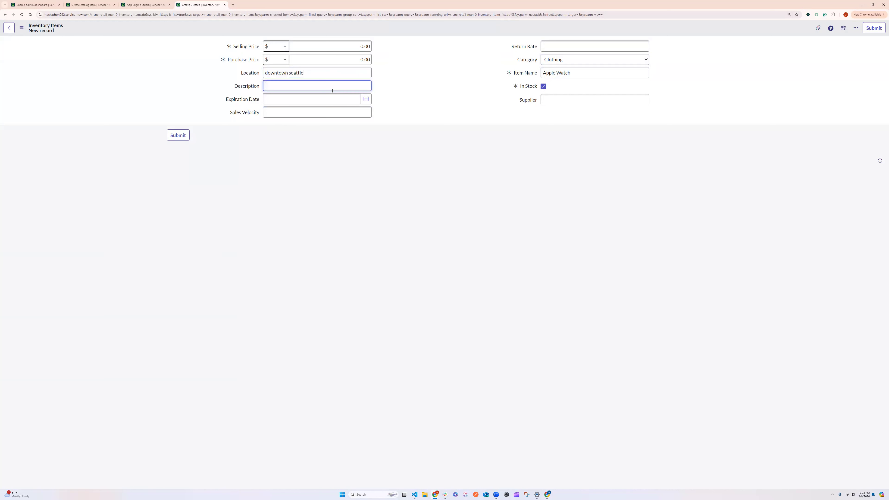
type("Appel watch series 9")
Set the expiration date to 2024-10-31 and change the category to Electronics.
left_click(366, 98)
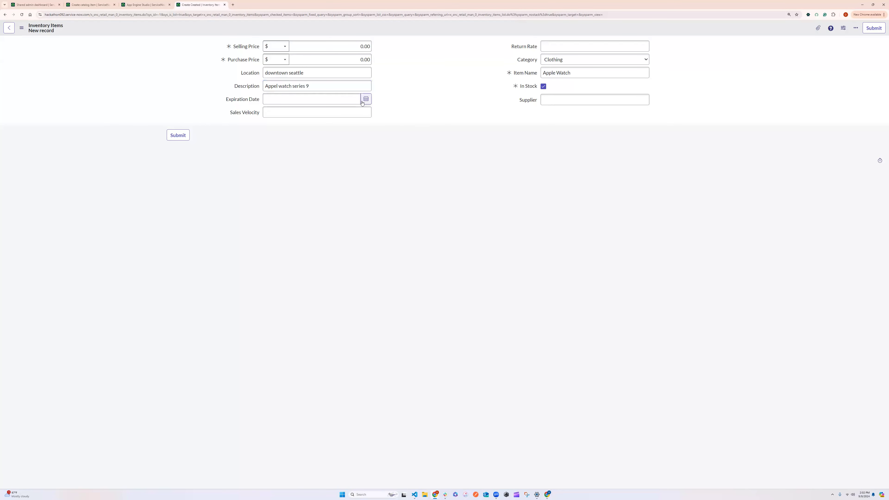
left_click(345, 109)
left_click(337, 137)
left_click(354, 110)
double_click(297, 99)
type("31")
left_click(569, 145)
left_click(589, 60)
left_click(584, 85)
Enter Apple as the supplier and submit the inventory record.
left_click(597, 104)
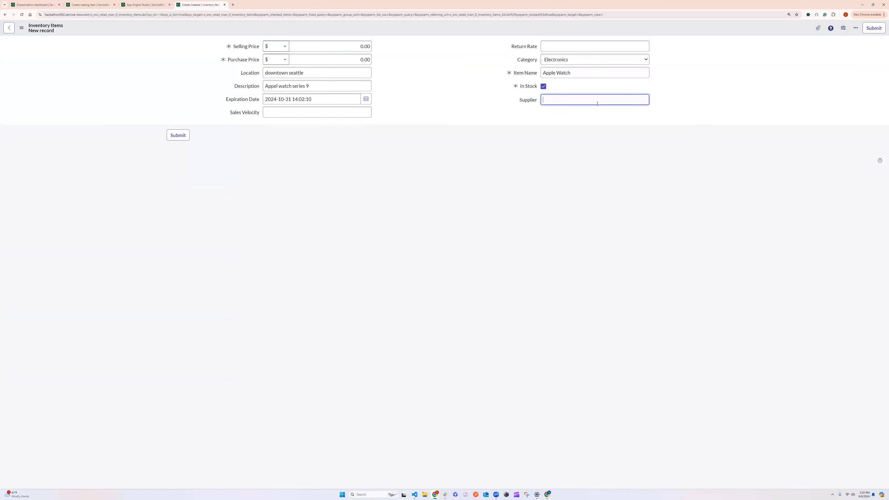
type("apple")
key("BackSpace")
key("BackSpace")
key("BackSpace")
type("e Watch")
left_click_drag(595, 102, 534, 101)
type("Apple")
left_click(874, 28)
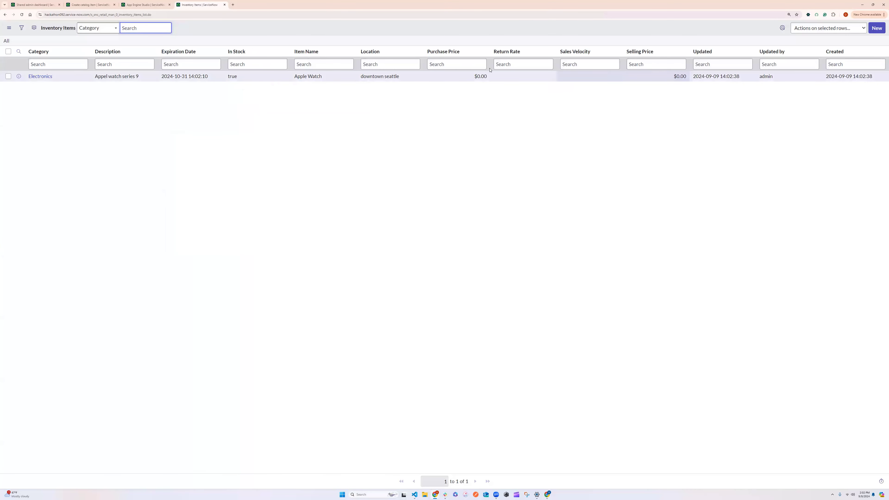
Open the Apple Watch record from the inventory list and set its purchase price to 349.
double_click(481, 76)
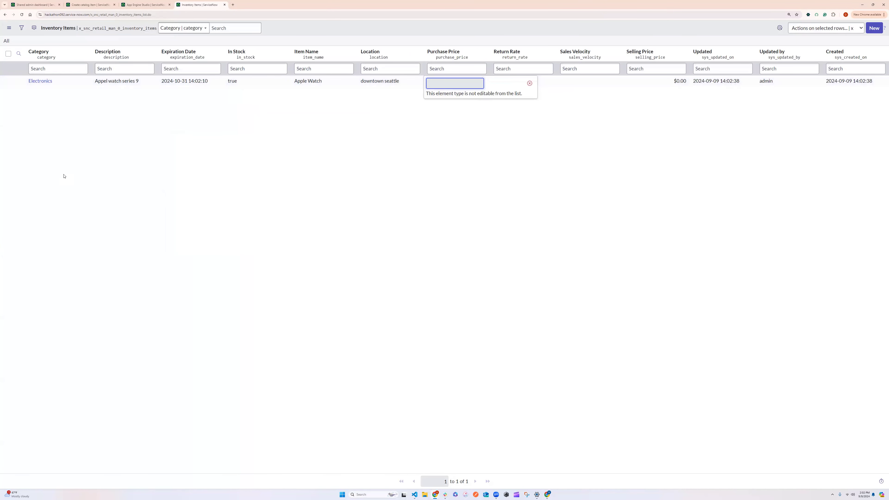
left_click(40, 80)
double_click(365, 60)
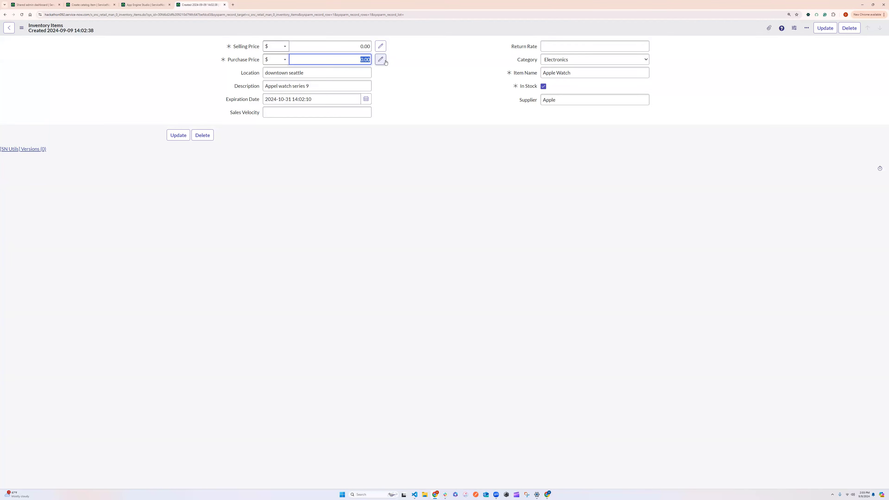
type("549")
left_click(453, 184)
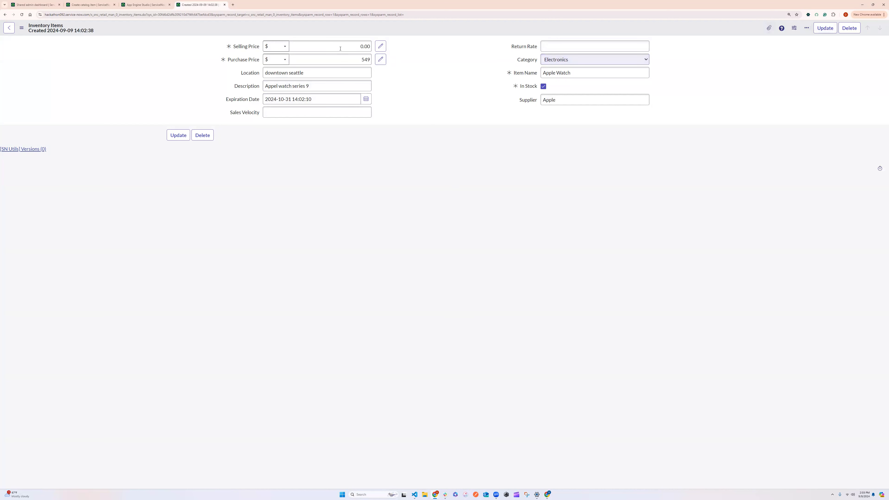
double_click(366, 60)
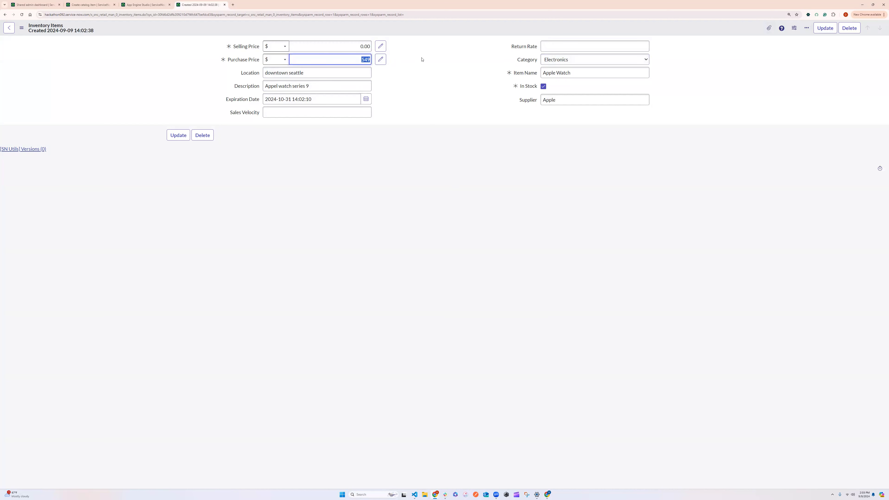
key("BackSpace")
type("349")
Set the Apple Watch record's selling price to 549 and update the record.
key("shift+Tab")
key("shift+Tab")
key("shift+Tab")
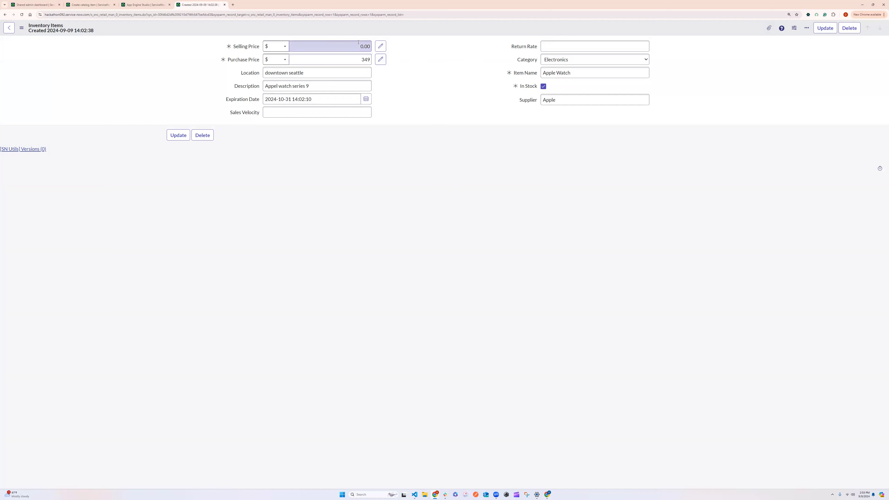
type("549")
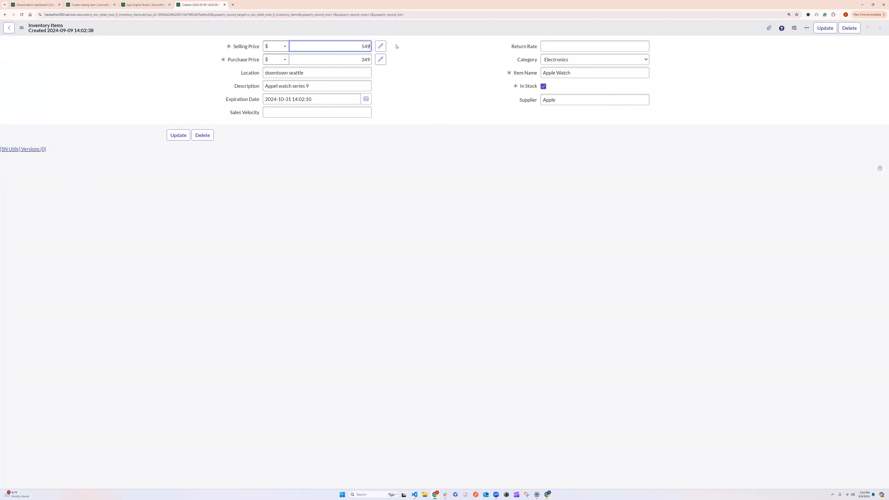
left_click(401, 45)
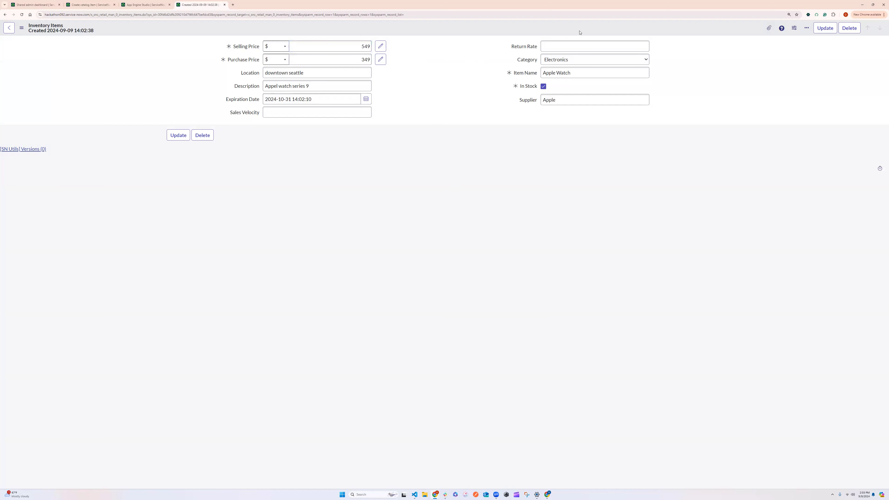
left_click(825, 28)
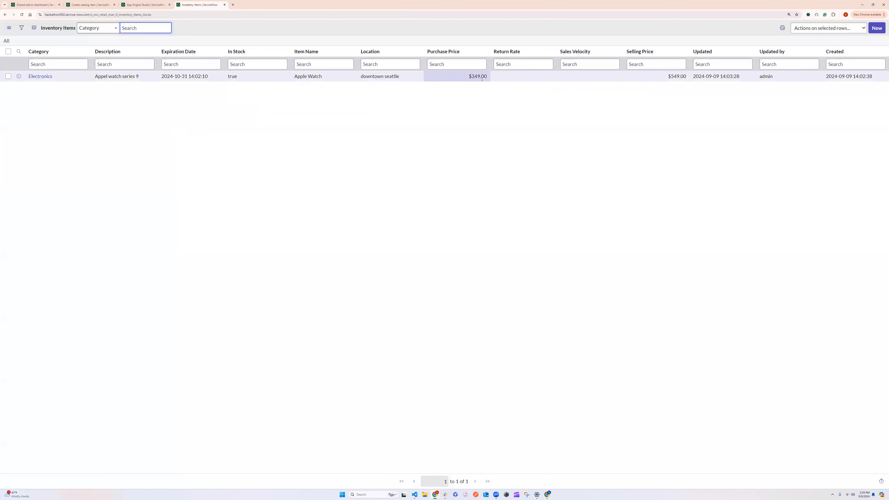
Reopen the Apple Watch record and examine its Return Rate and Sales Velocity fields.
left_click(590, 77)
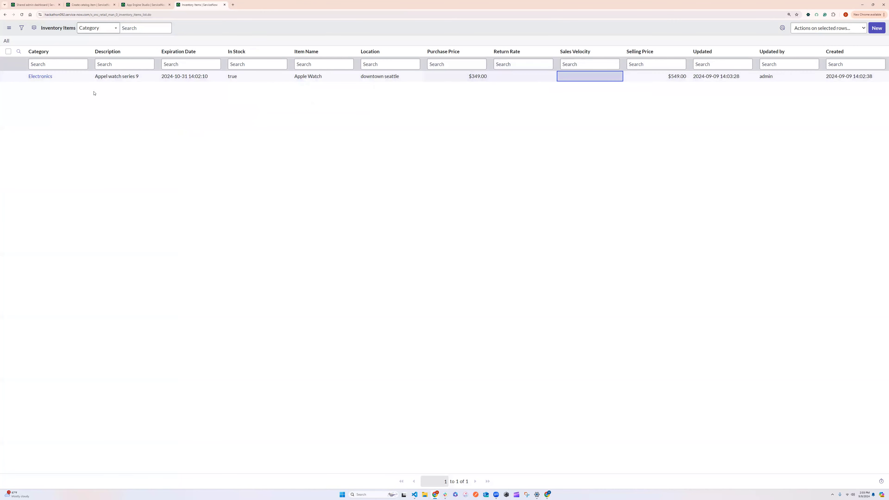
left_click(19, 76)
left_click(189, 91)
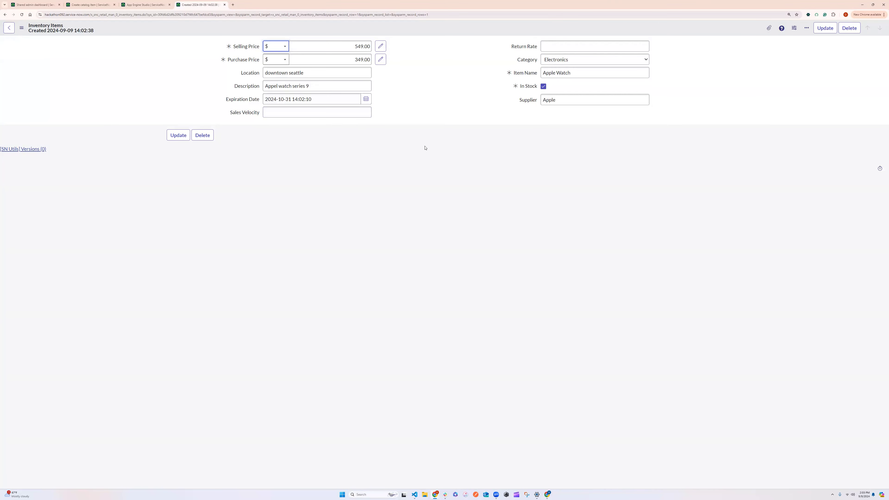
left_click(627, 47)
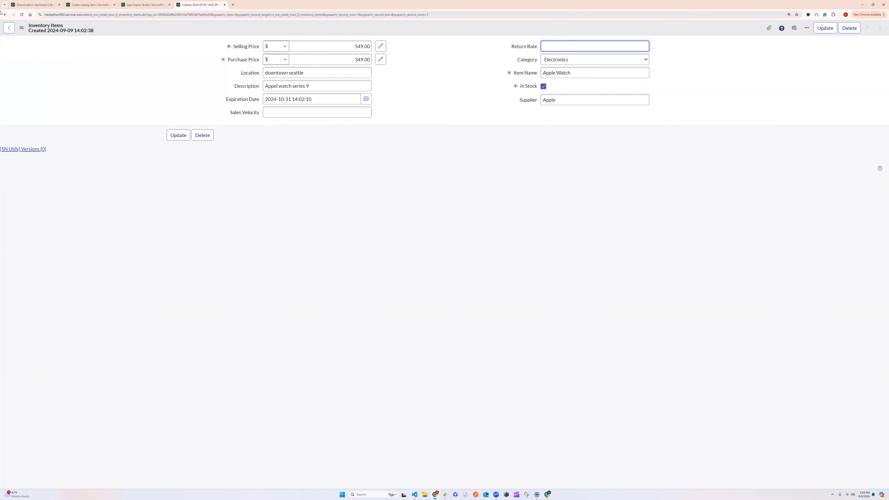
left_click(8, 28)
left_click(42, 77)
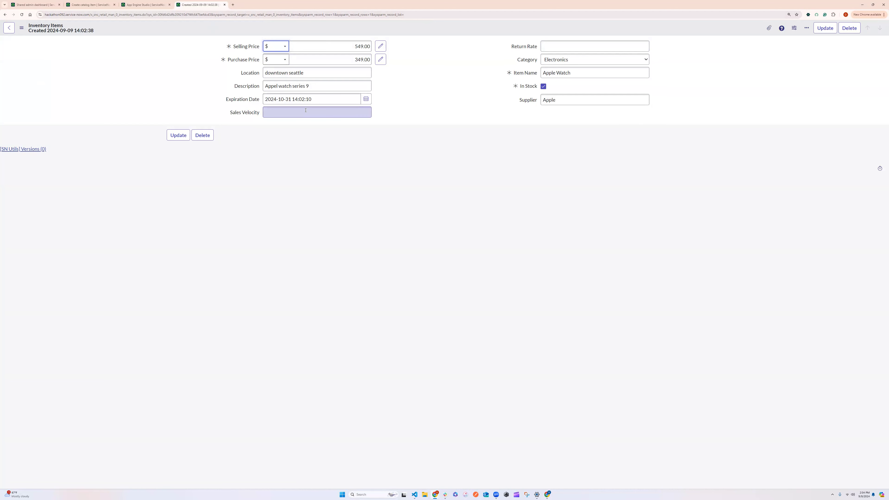
left_click(612, 50)
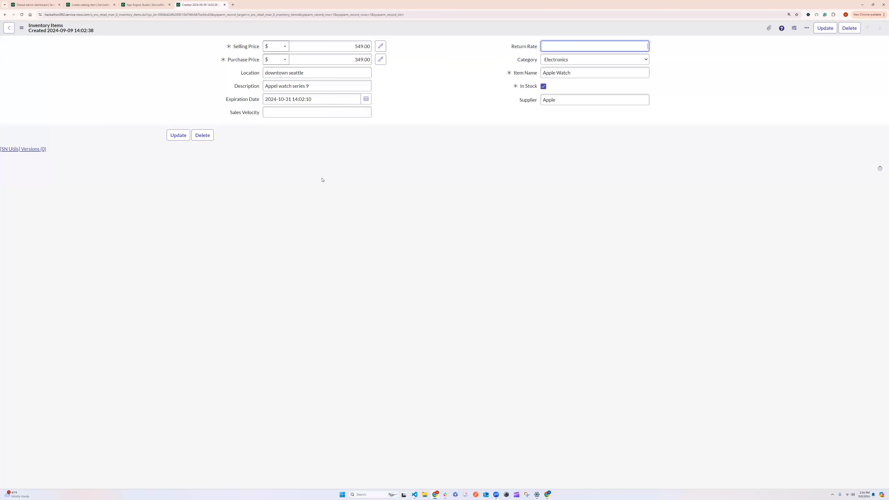
left_click(506, 112)
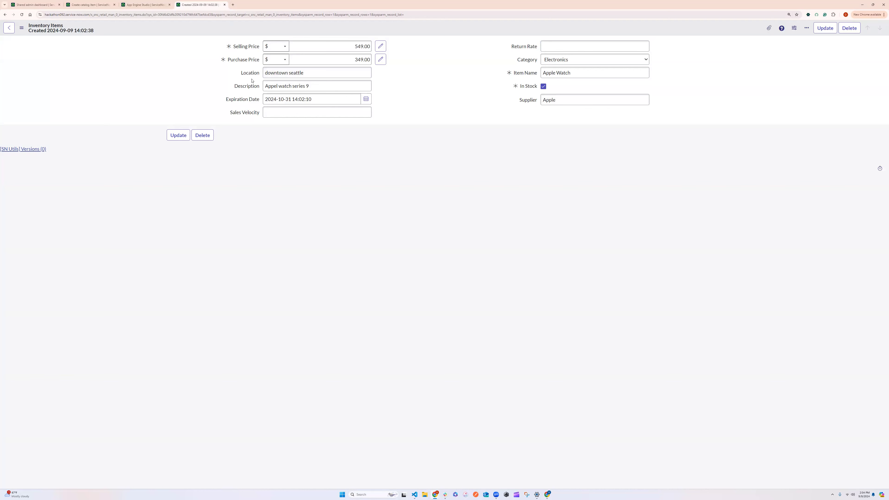
Switch to App Engine Studio, open the Inventory Items table, and add a String column labelled "Special Offer Price".
left_click(151, 4)
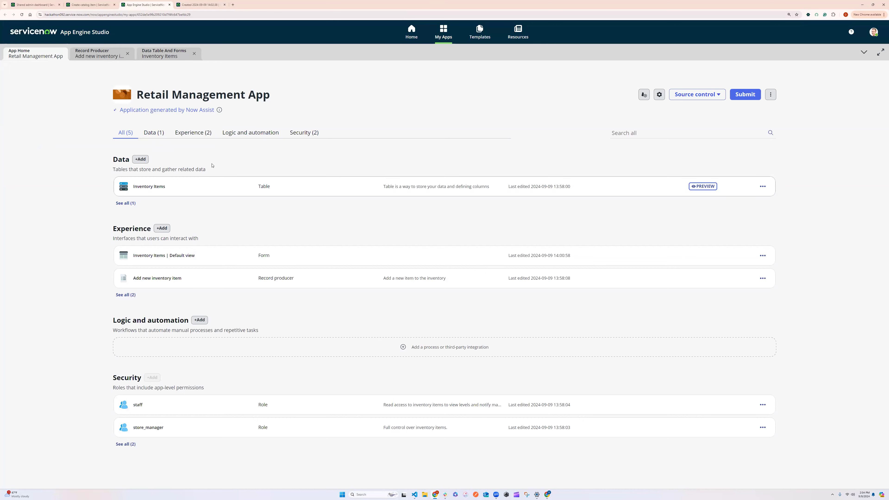
left_click(140, 190)
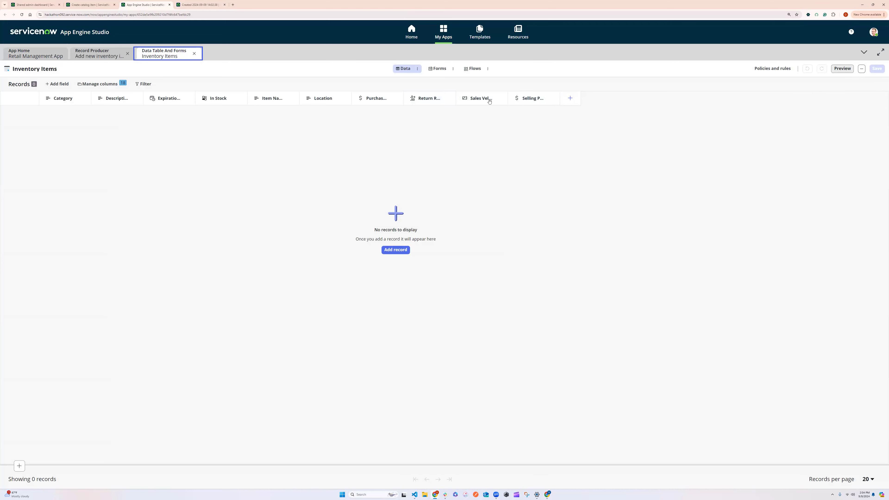
left_click(57, 84)
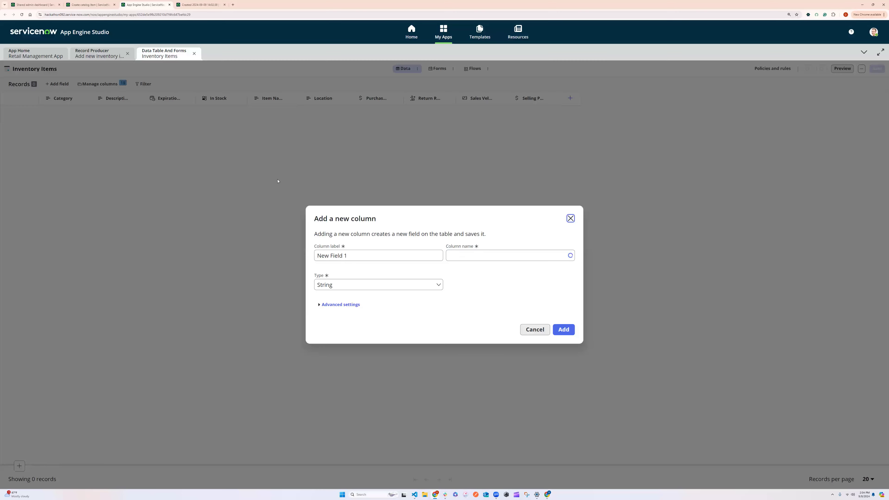
type("Special f")
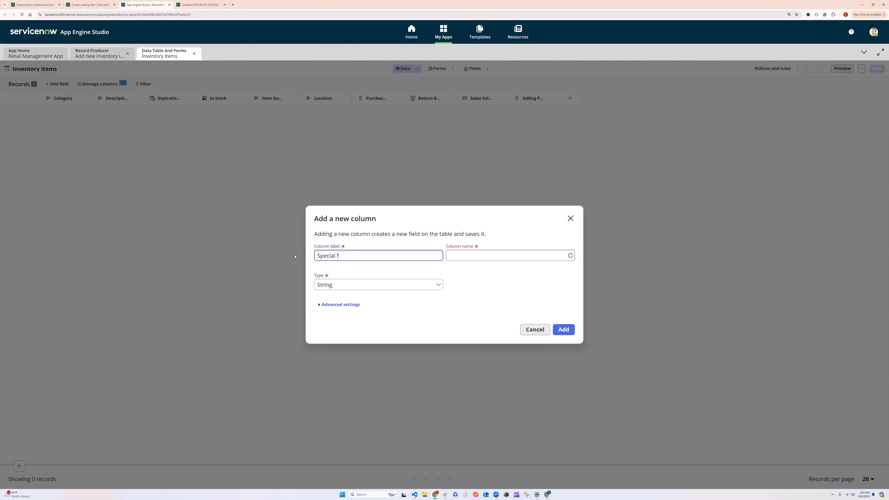
key("BackSpace")
type("offer Prioce")
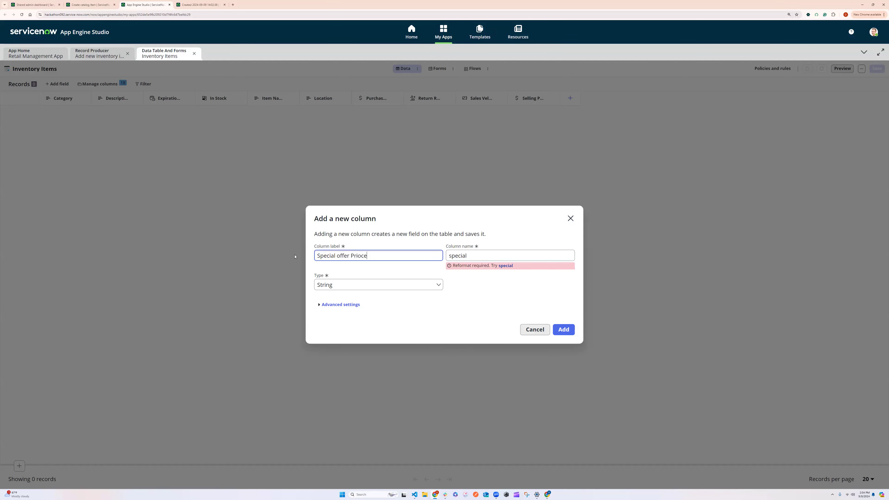
key("BackSpace")
key("BackSpace")
key("BackSpace")
key("BackSpace")
key("BackSpace")
key("BackSpace")
key("BackSpace")
key("BackSpace")
key("BackSpace")
key("BackSpace")
key("BackSpace")
key("BackSpace")
type("Offer Price")
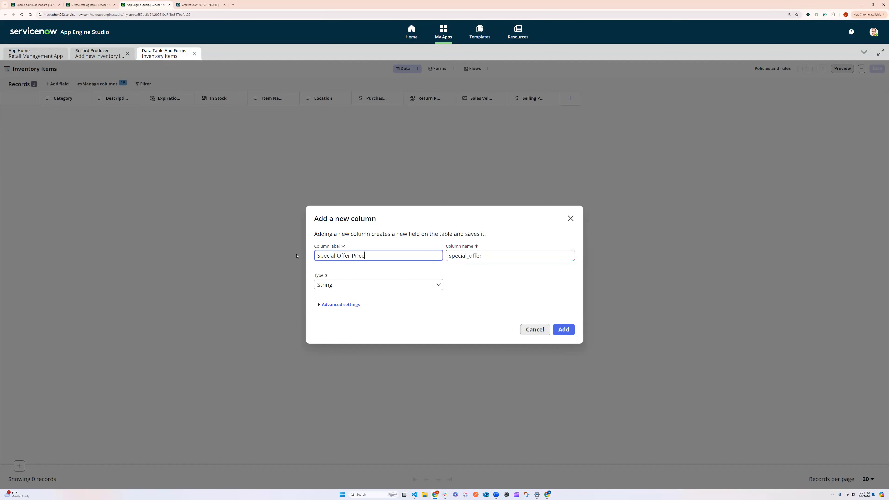
left_click(567, 330)
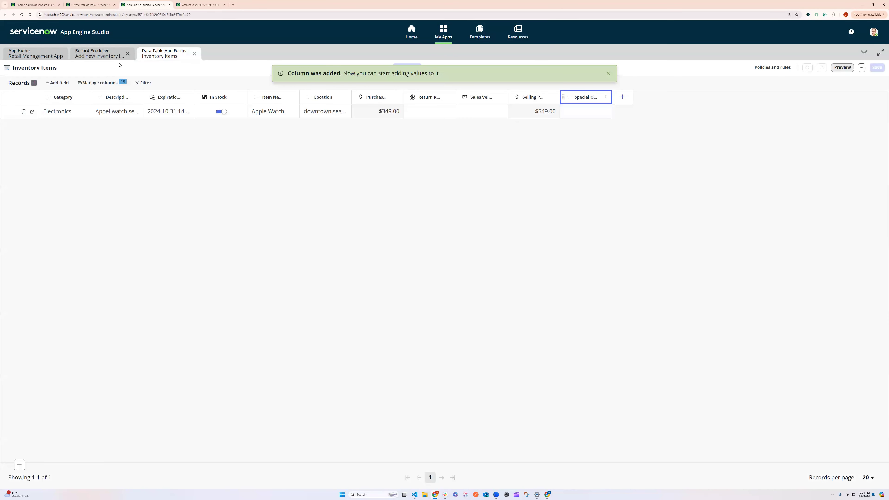
Start a new question in the "Add new inventory item" record producer with type Text and subtype Single-line.
left_click(100, 53)
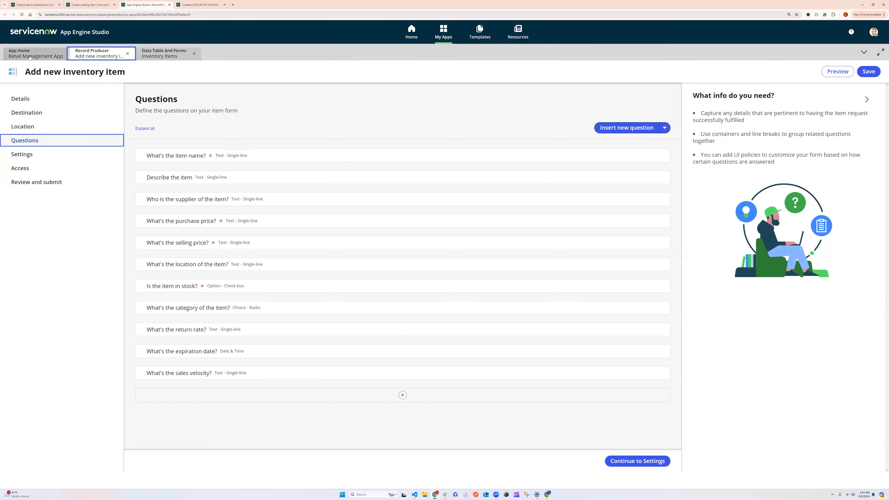
left_click(649, 129)
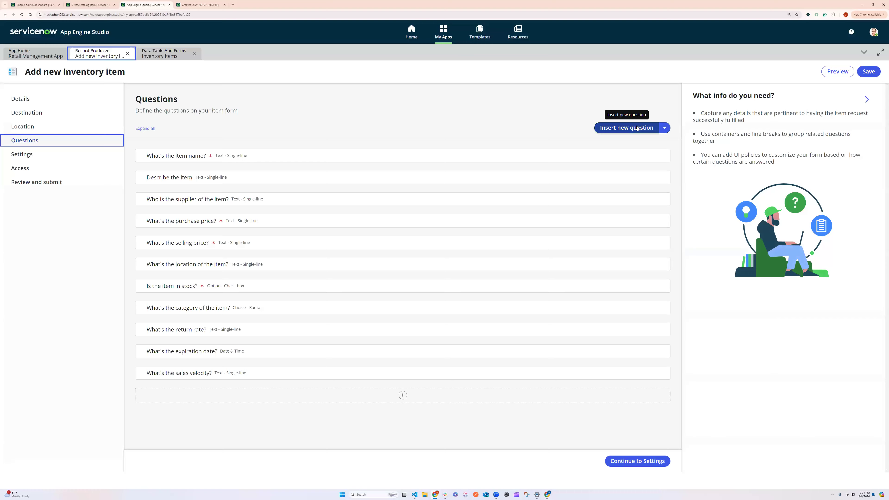
left_click(38, 166)
left_click(37, 167)
left_click(38, 166)
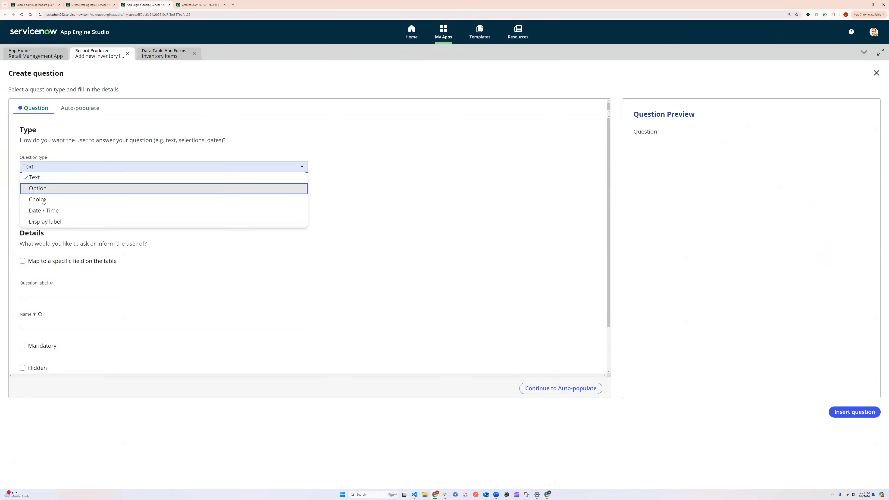
left_click(70, 167)
left_click(48, 195)
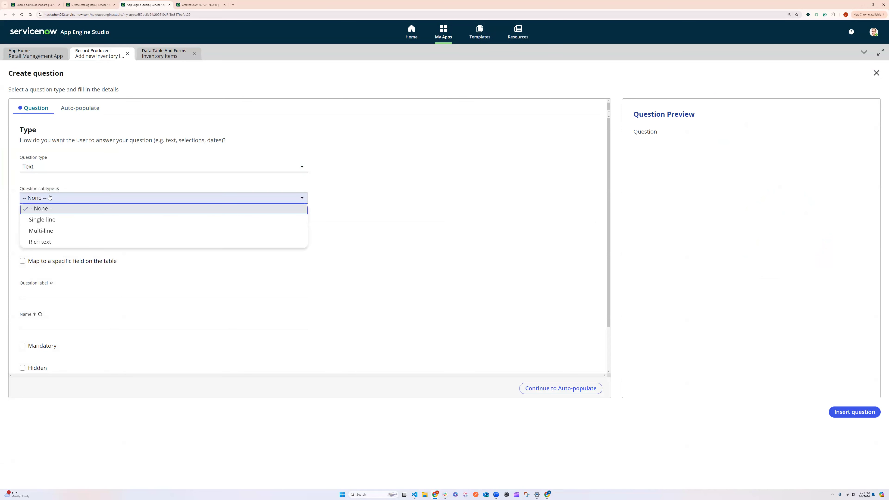
left_click(48, 220)
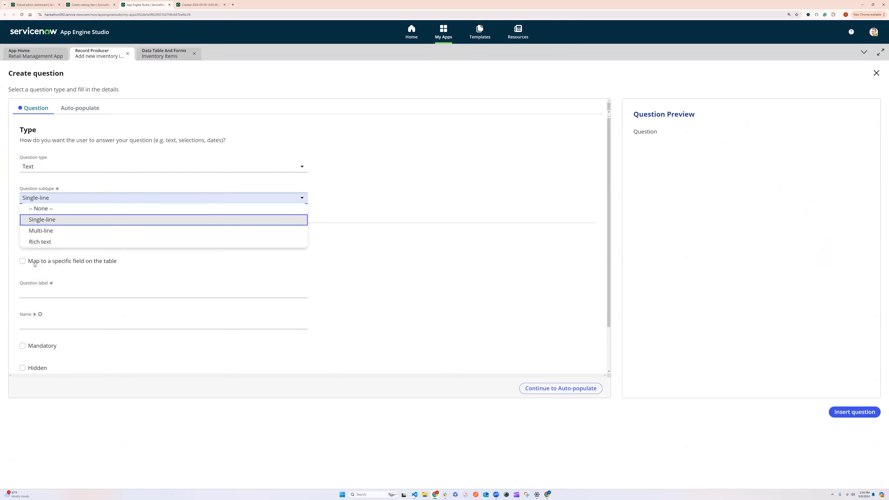
Map the question to a specific table field, label it "Special Offer Price", and insert it into the record producer.
left_click(44, 261)
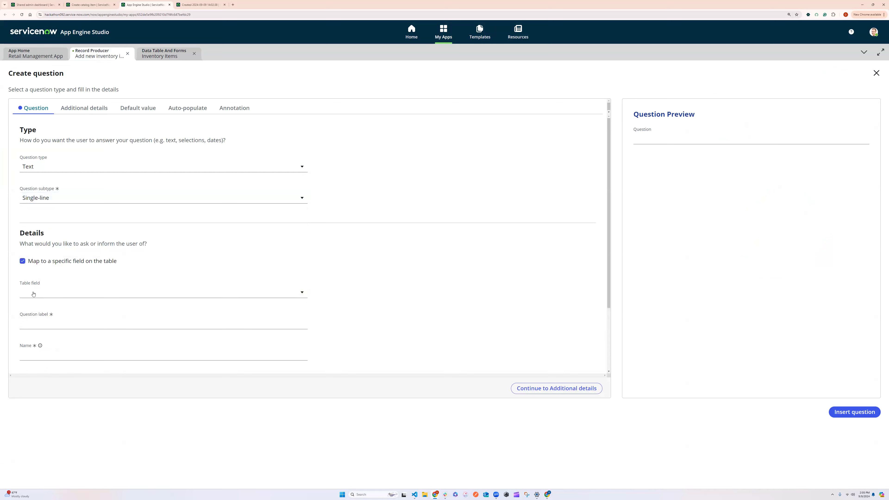
left_click(35, 292)
scroll(65, 350, "down", 4)
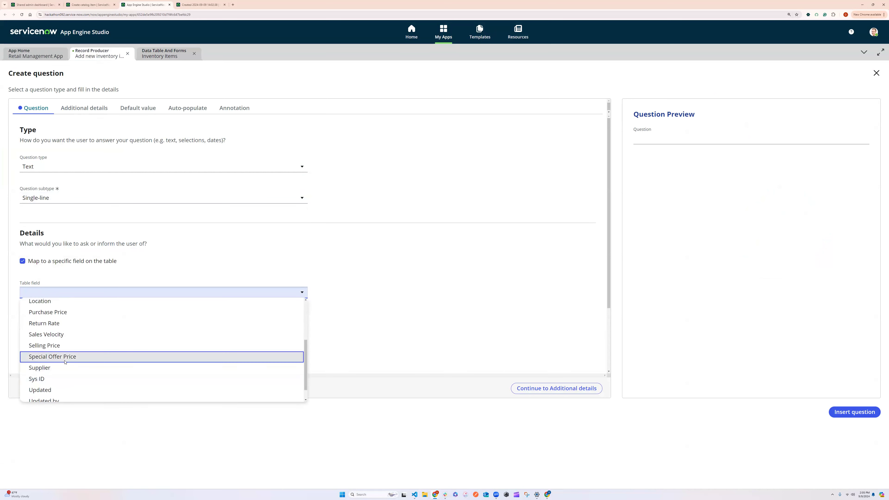
left_click(65, 358)
left_click(60, 322)
type("Special Offer Price")
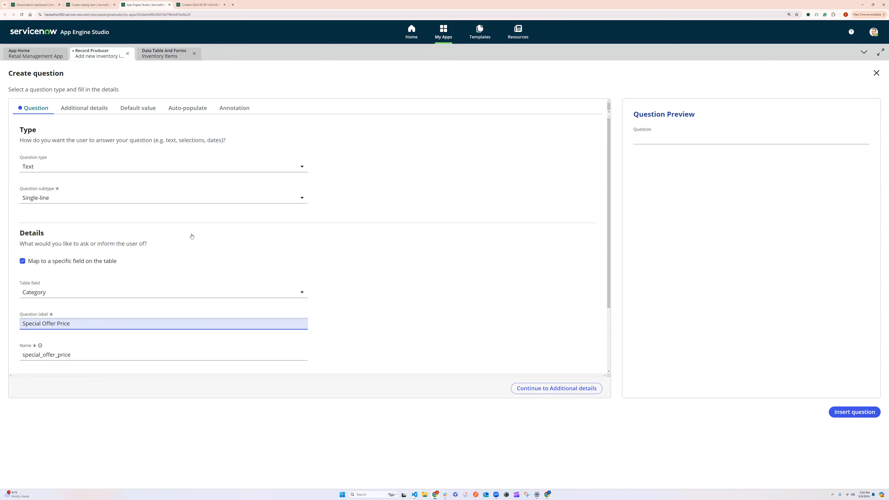
scroll(196, 238, "down", 3)
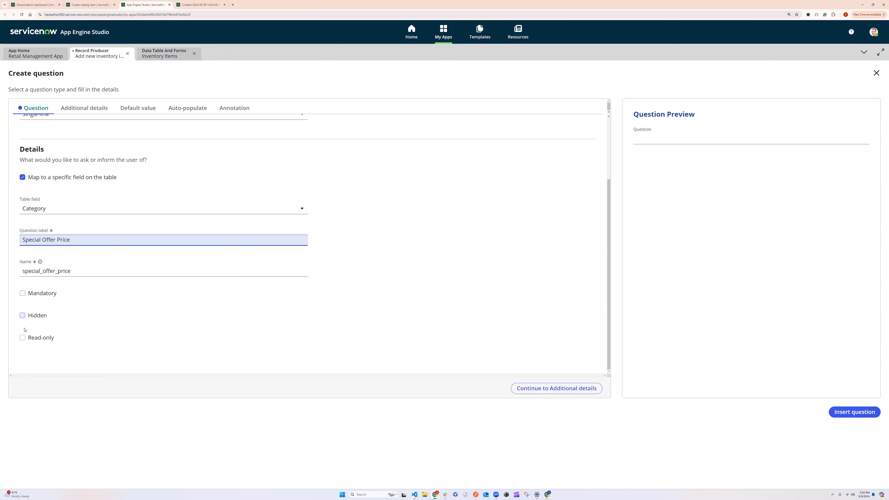
left_click(858, 416)
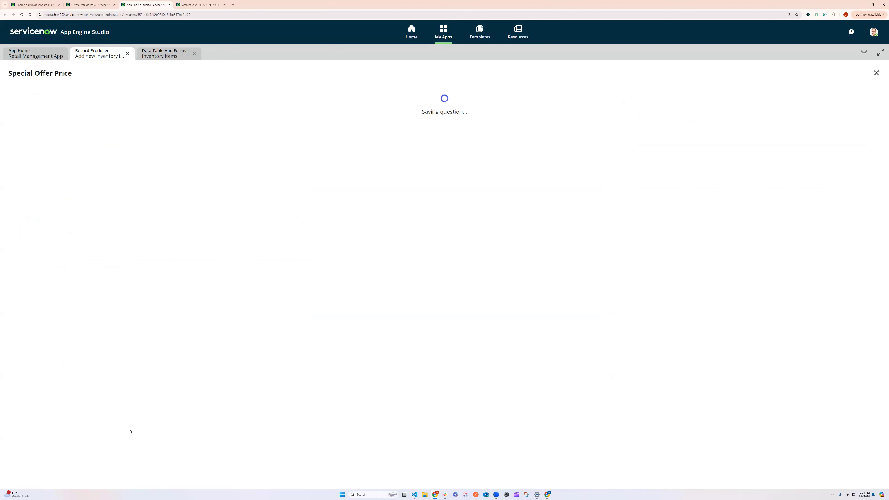
Preview the record producer in the Portal view and check the questions on its form.
left_click(833, 73)
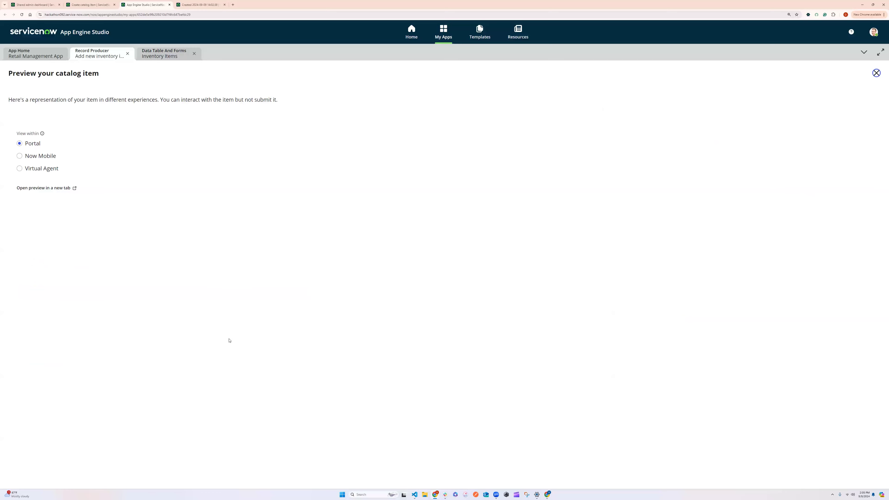
scroll(265, 379, "down", 3)
left_click(294, 372)
scroll(290, 329, "up", 5)
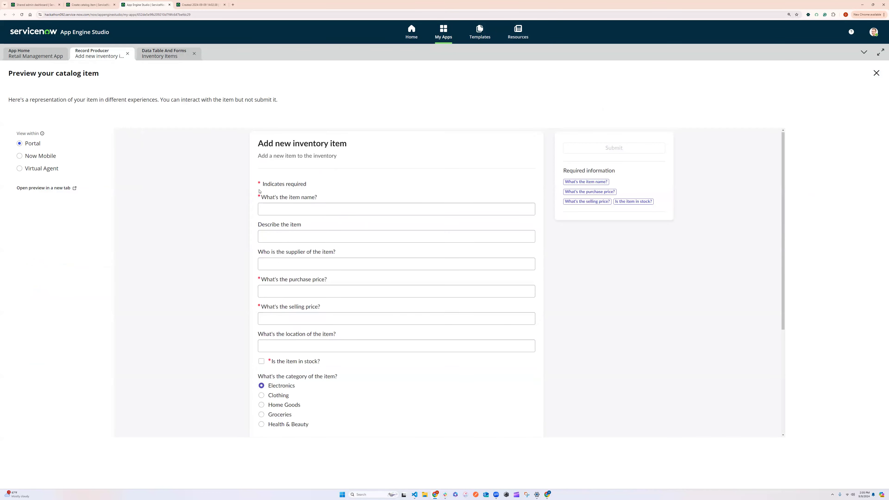
scroll(286, 204, "down", 1)
scroll(285, 204, "up", 1)
Fill in the previewed form with item name "Apple AirPods", description "Apple AirPods Series 3" and supplier "Apple".
left_click(286, 205)
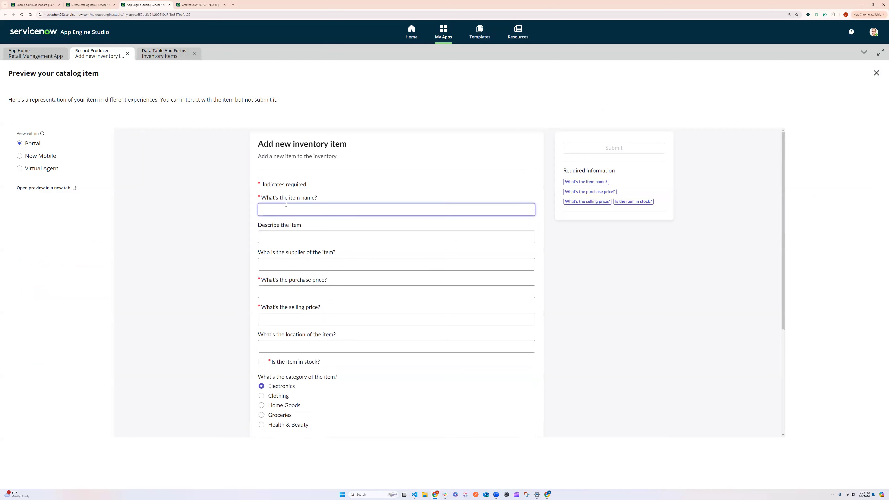
type("Apple AirPods")
left_click(290, 235)
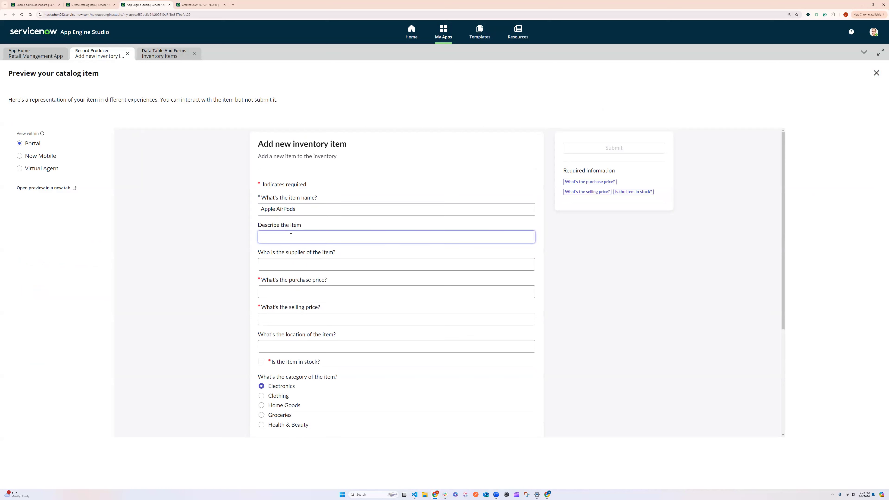
key("shift+Tab")
key("ctrl+c")
left_click(294, 237)
key("ctrl+v")
type("Series 3")
left_click(555, 256)
left_click(338, 268)
type("Apple")
Enter purchase price 499, selling price 899 and location "Downtown Seattle" in the previewed form.
left_click(321, 288)
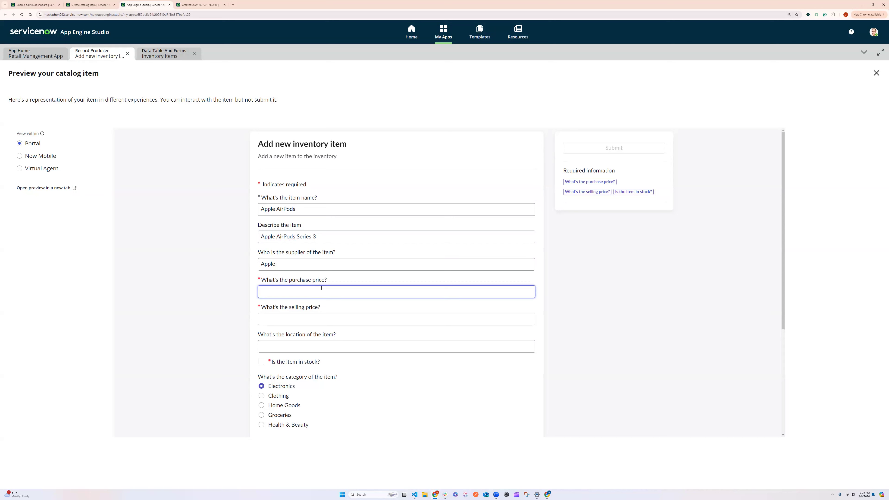
type("499")
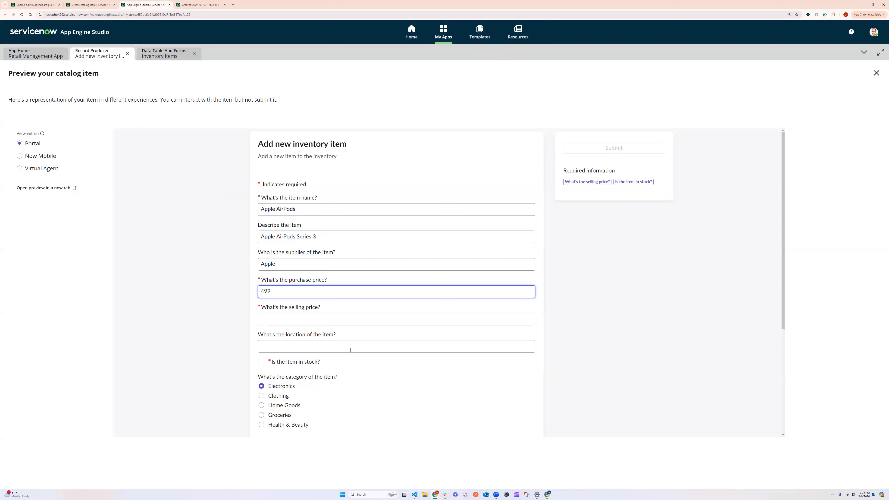
left_click(333, 319)
type("899")
left_click(577, 312)
scroll(294, 205, "down", 2)
left_click(318, 250)
type("Downtown Seattle")
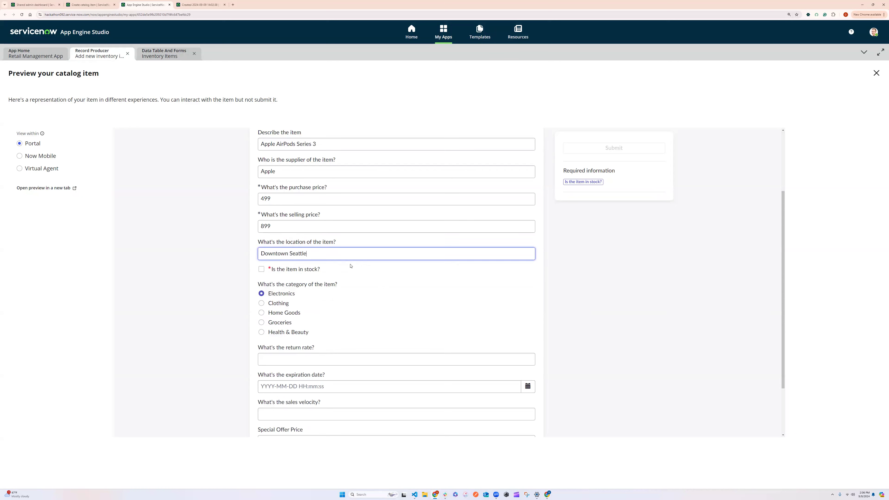
Mark the item as in stock in the previewed form.
left_click(344, 241)
left_click(288, 241)
key("ctrl+a")
left_click(285, 241)
left_click_drag(285, 241, 337, 242)
left_click(254, 280)
left_click(271, 269)
scroll(327, 357, "down", 2)
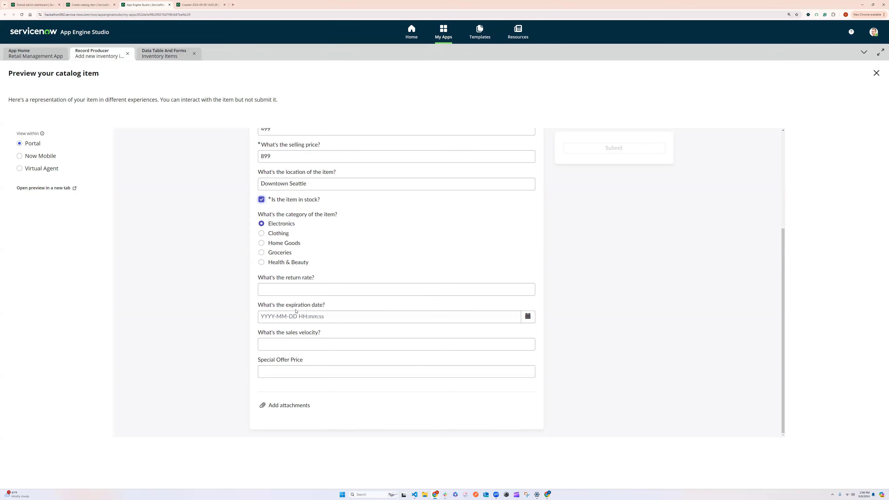
triple_click(340, 335)
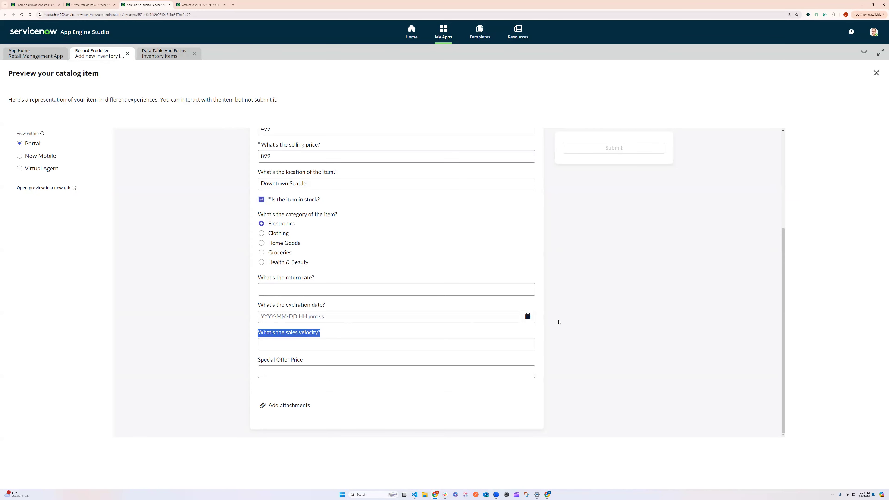
Set the Special Offer Price to 699 in the previewed form.
left_click(314, 374)
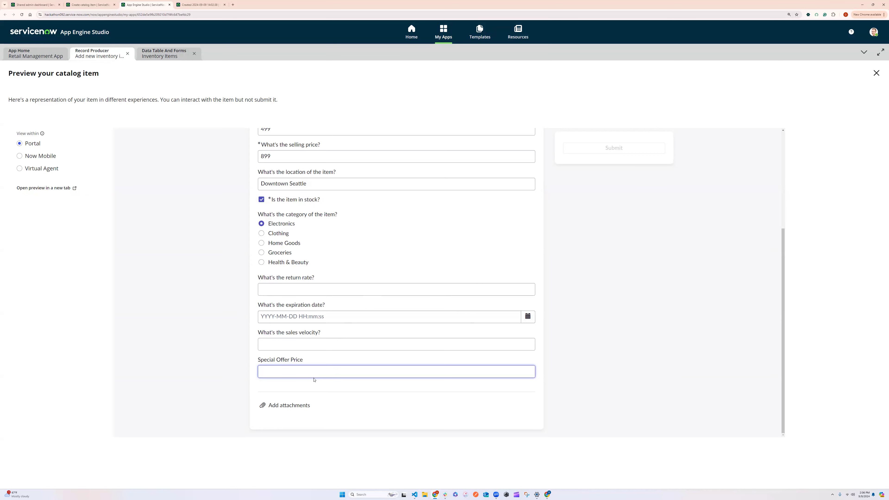
type("79")
type("9")
key("BackSpace")
key("BackSpace")
key("BackSpace")
type("699")
Review the answers throughout the previewed inventory item form and close the preview.
scroll(393, 194, "up", 5)
scroll(385, 183, "down", 4)
scroll(342, 403, "up", 4)
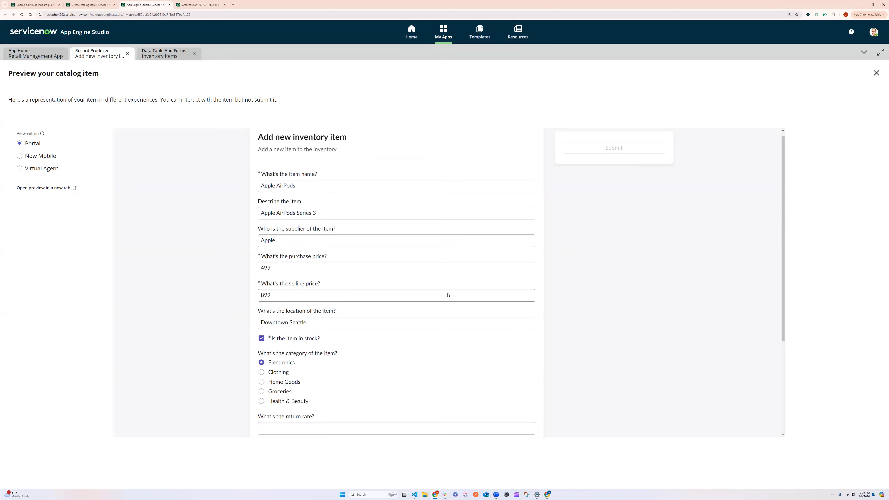
scroll(385, 291, "down", 4)
scroll(303, 283, "up", 4)
key("Tab")
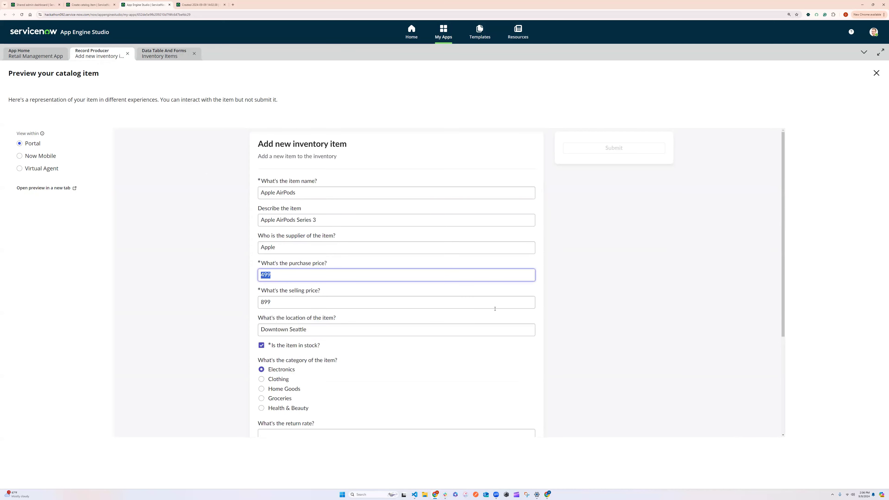
scroll(478, 413, "down", 4)
scroll(465, 193, "up", 4)
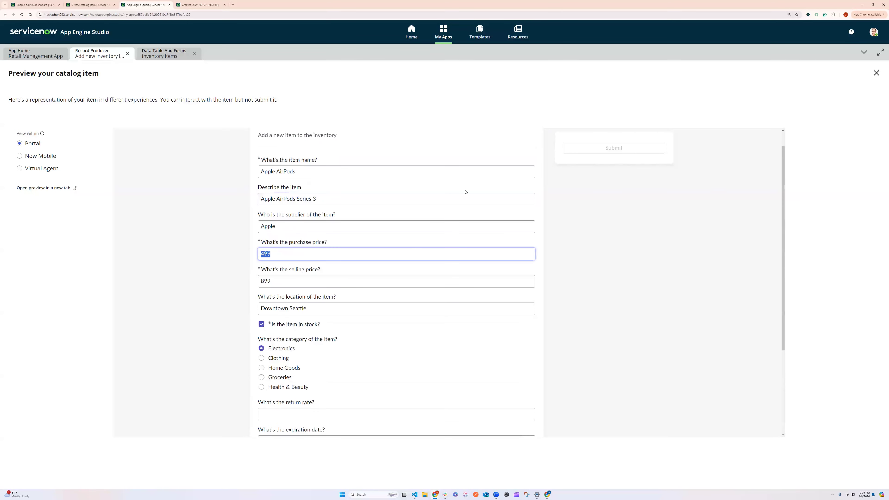
double_click(177, 324)
double_click(630, 169)
left_click(872, 75)
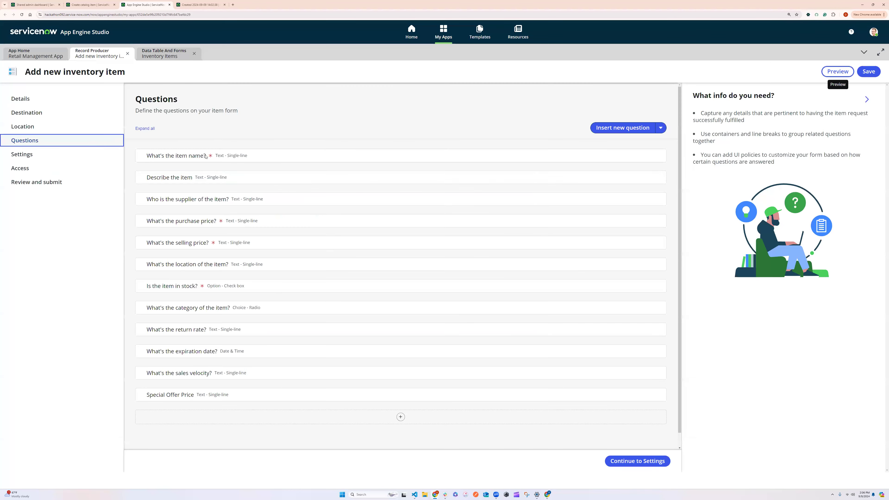
Return to the Retail Management App home page and dismiss the Add data tip.
left_click(147, 55)
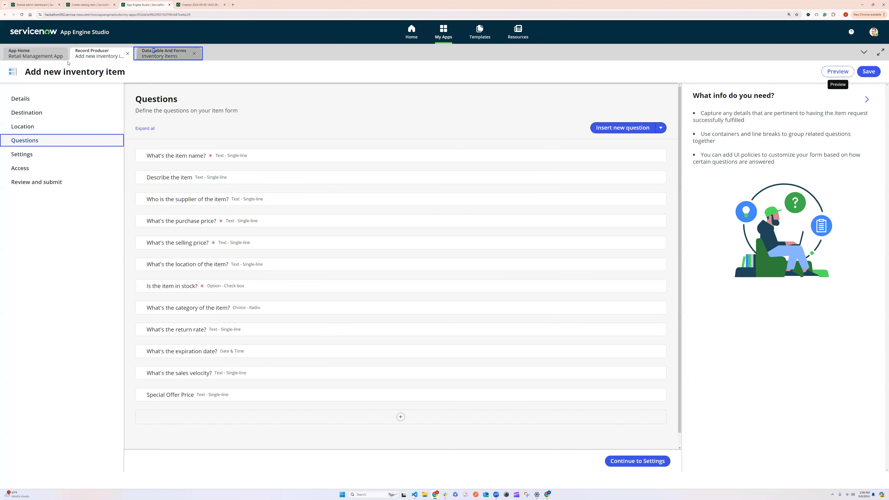
left_click(20, 54)
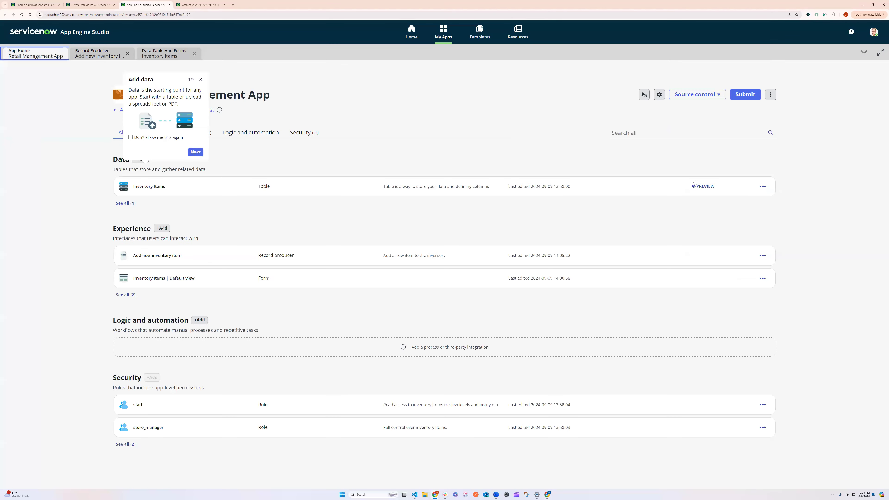
left_click(201, 80)
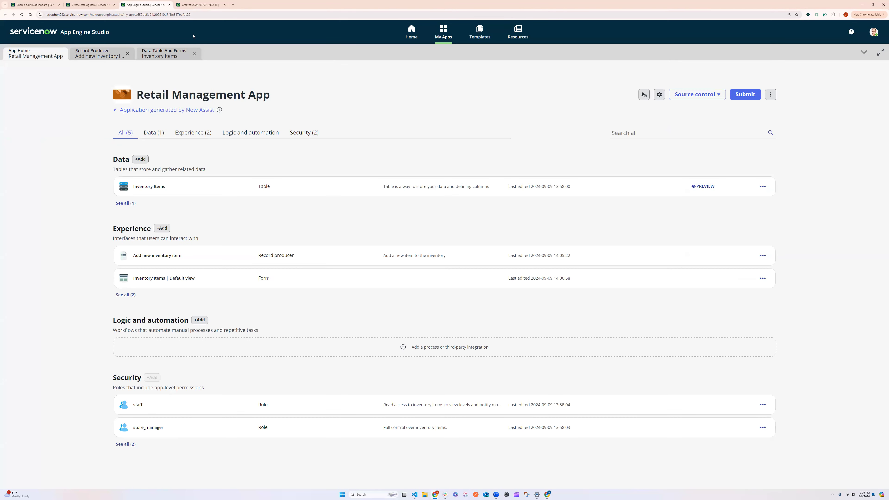
Switch to the Apple Watch inventory record and examine its fields, including the purchase price.
left_click(200, 6)
left_click(832, 26)
left_click_drag(231, 59, 257, 61)
left_click(232, 60)
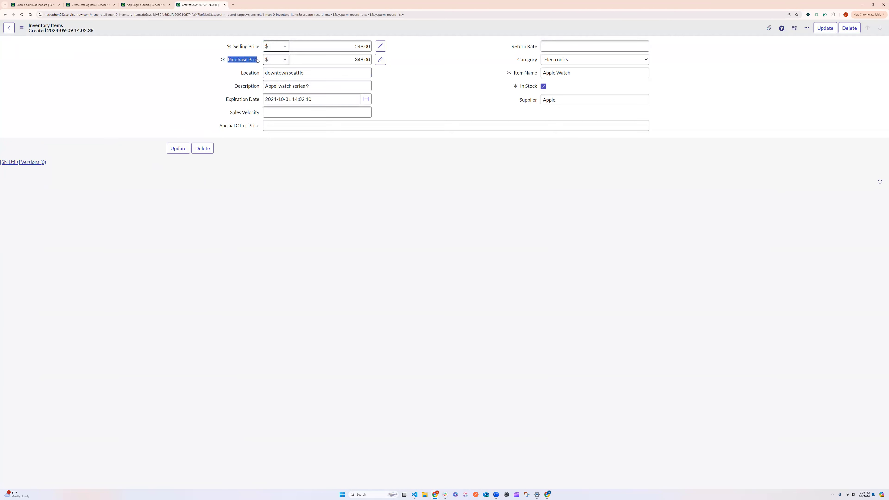
Revisit the catalog item builder and look through the app's Data, Experience, and Logic and automation sections in App Engine Studio.
left_click(90, 5)
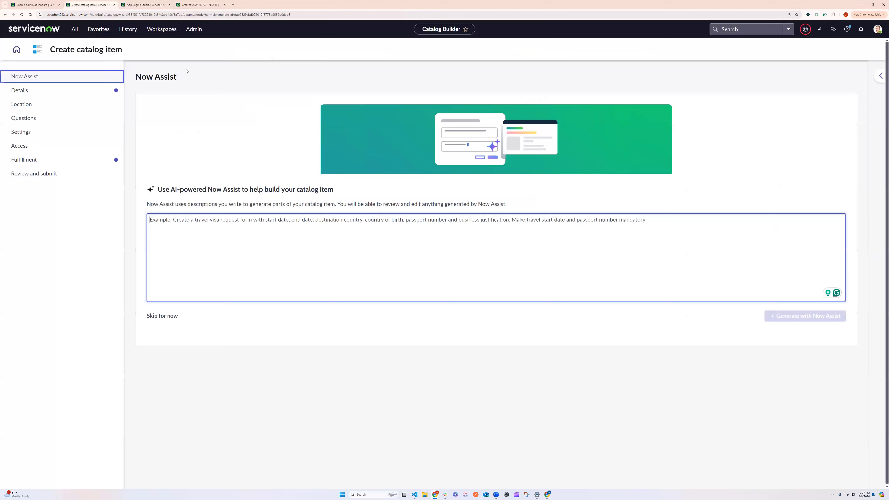
left_click(144, 5)
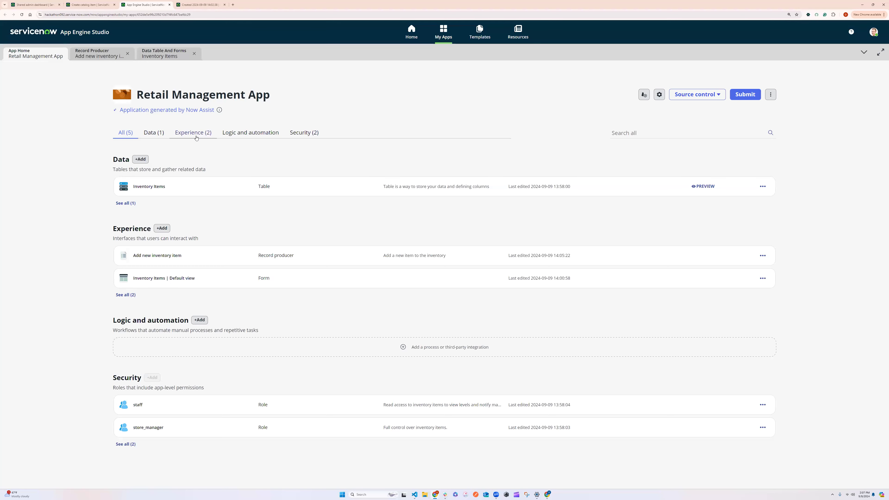
left_click(156, 135)
left_click(196, 135)
left_click(247, 135)
left_click(90, 5)
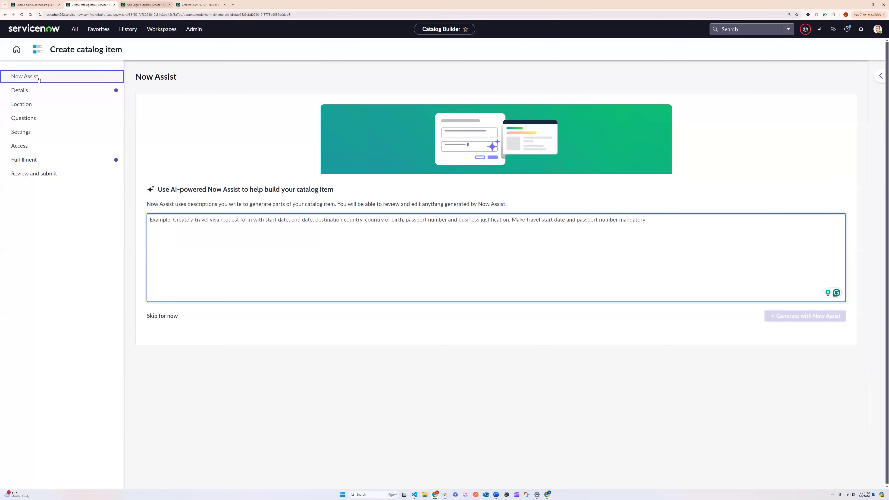
left_click(136, 6)
left_click(153, 136)
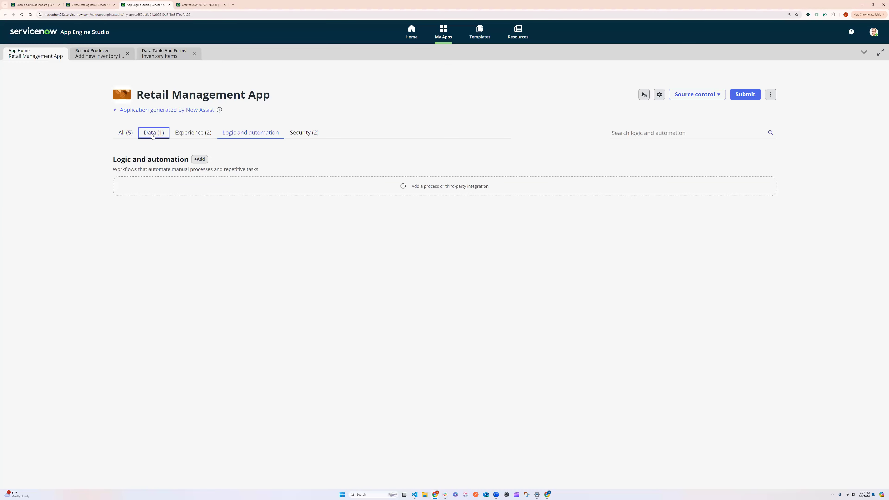
left_click(129, 137)
Check the fields of the Apple Watch inventory record once more and return to the Retail Management App home page.
left_click(199, 5)
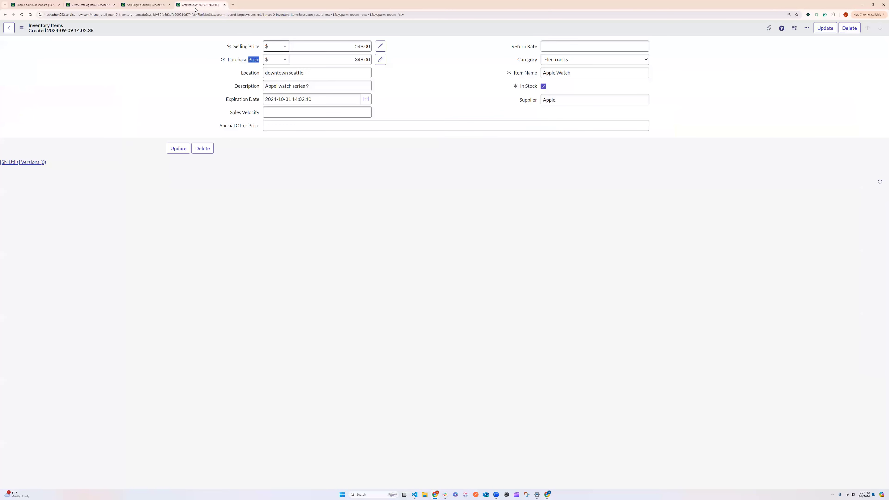
left_click(427, 90)
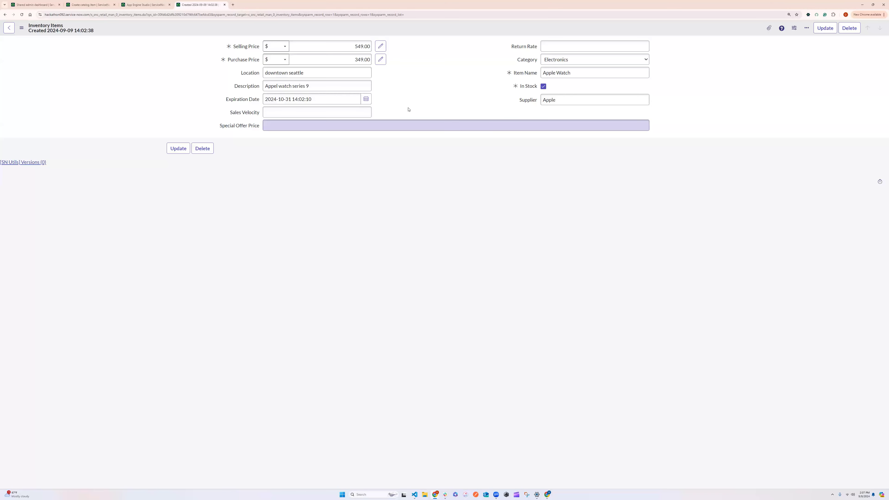
left_click(137, 5)
left_click(90, 4)
left_click(145, 5)
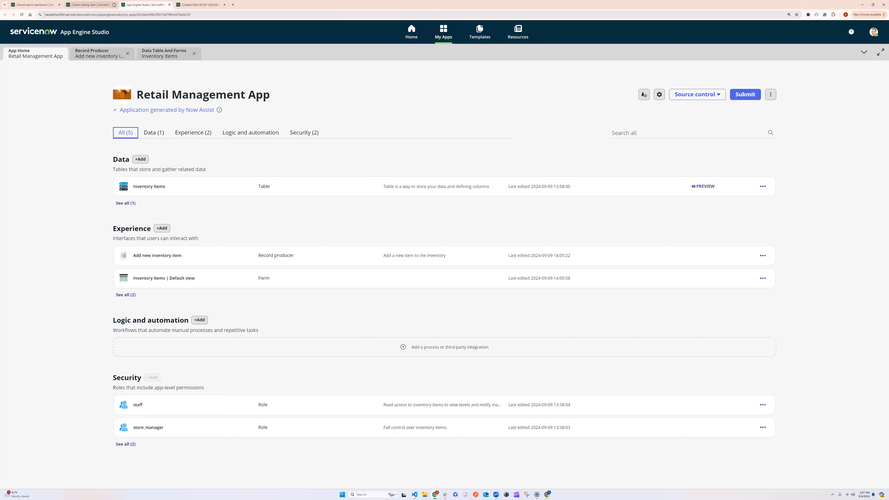